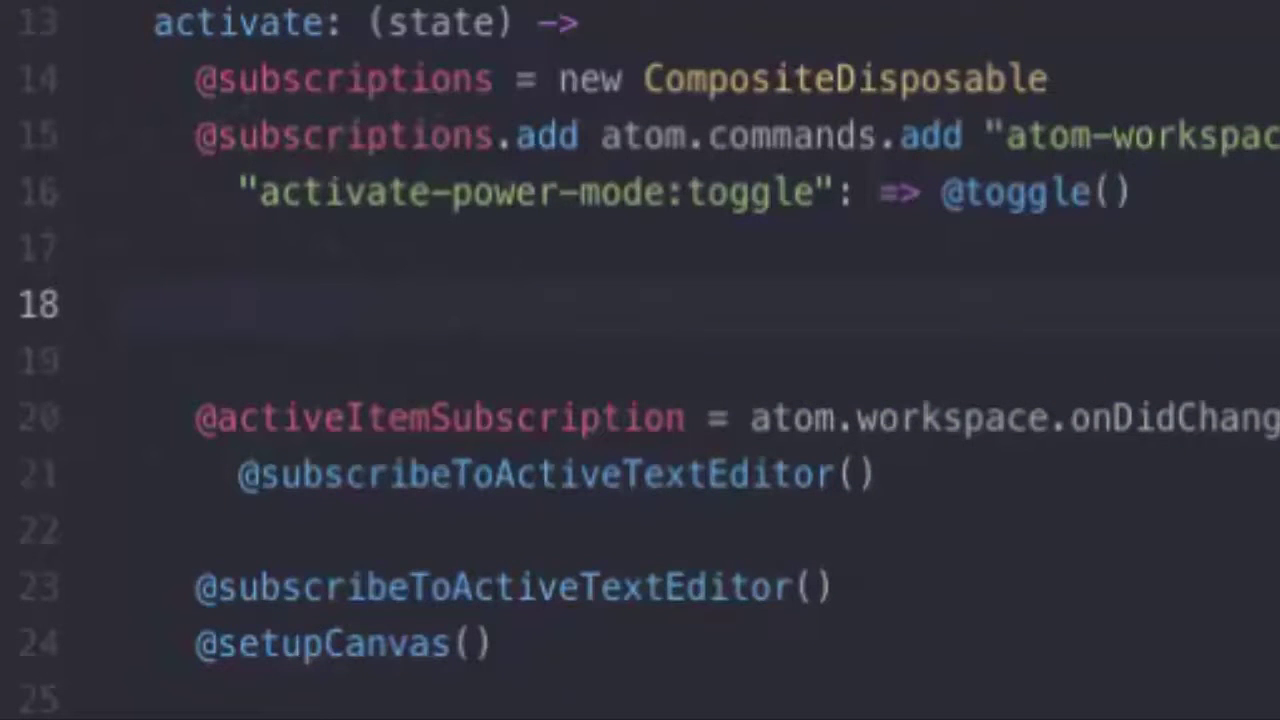
Add foo = "bar" and a hello function returning "hello world" to the activate method, with blank lines below.
type("f")
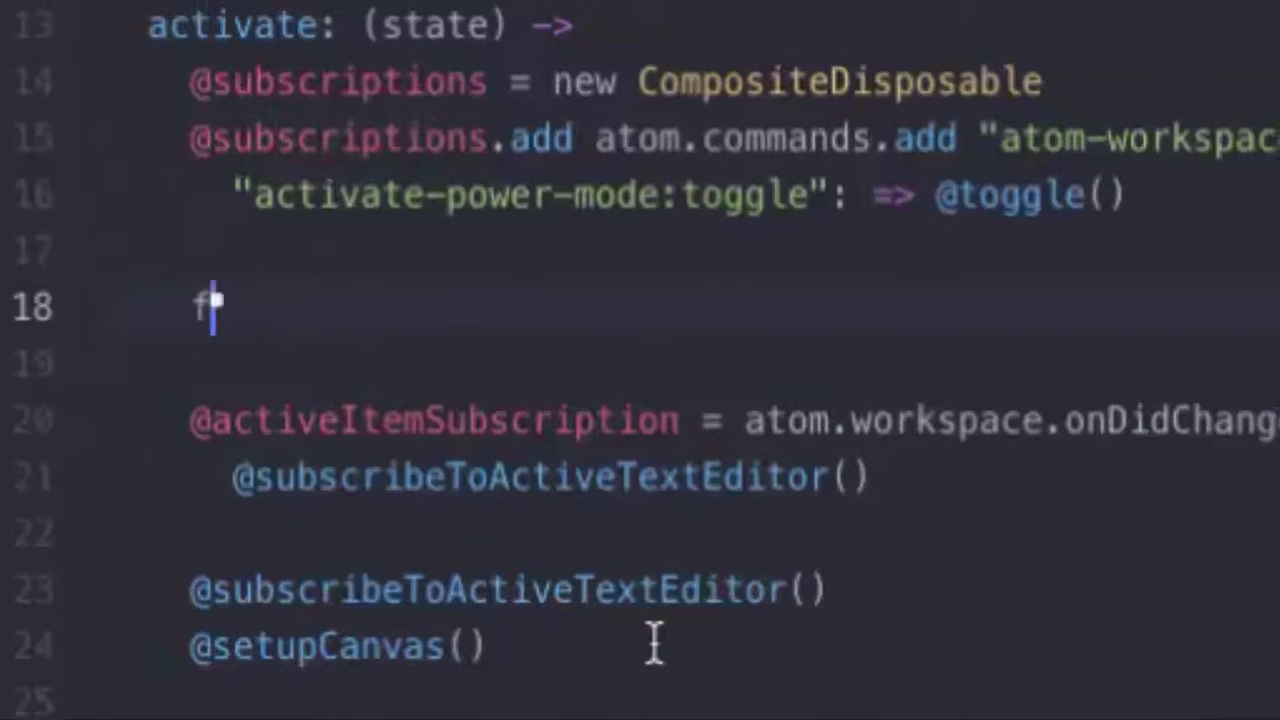
type("oo = \"bar\"")
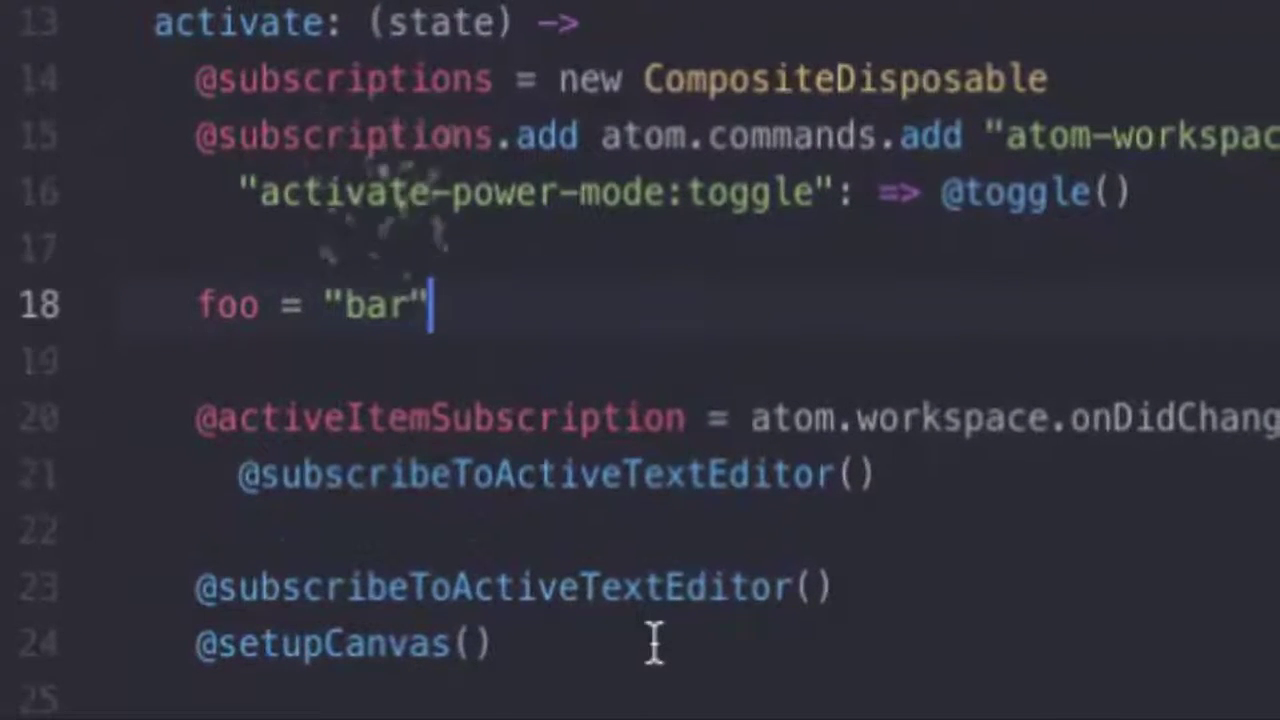
key("Return")
type("hello = ->")
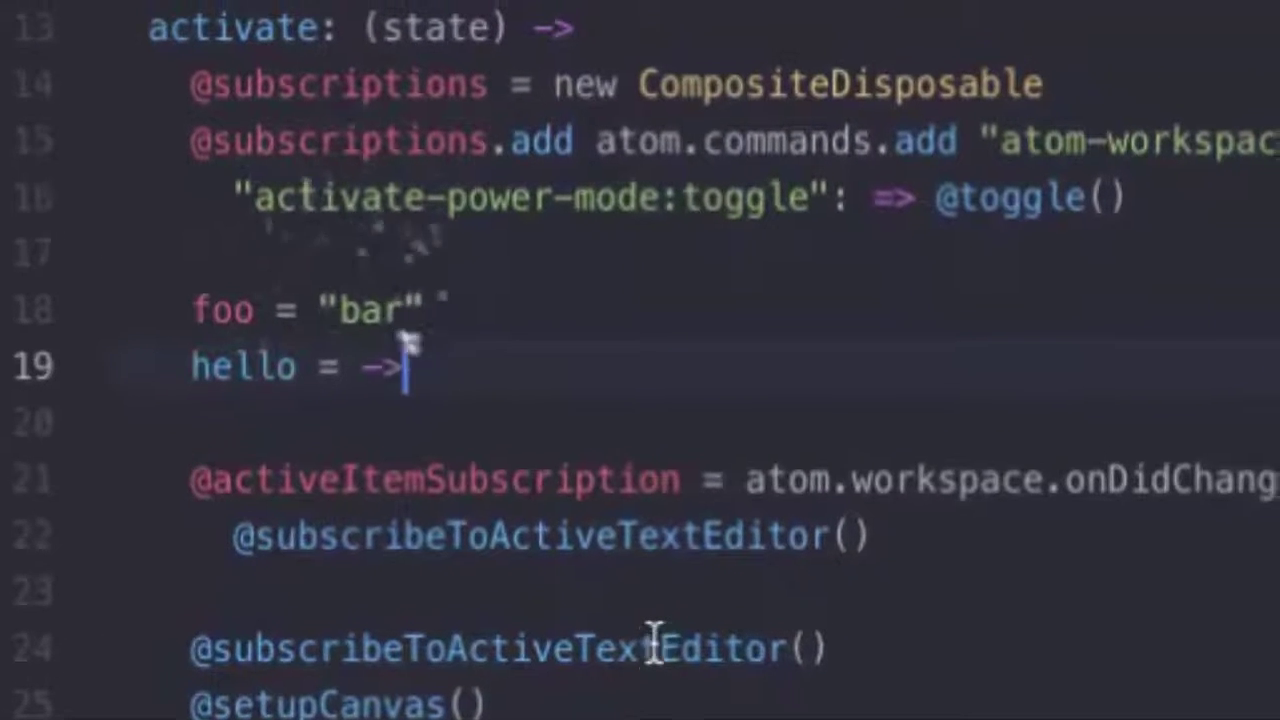
key("Return")
type("\"hello world\"")
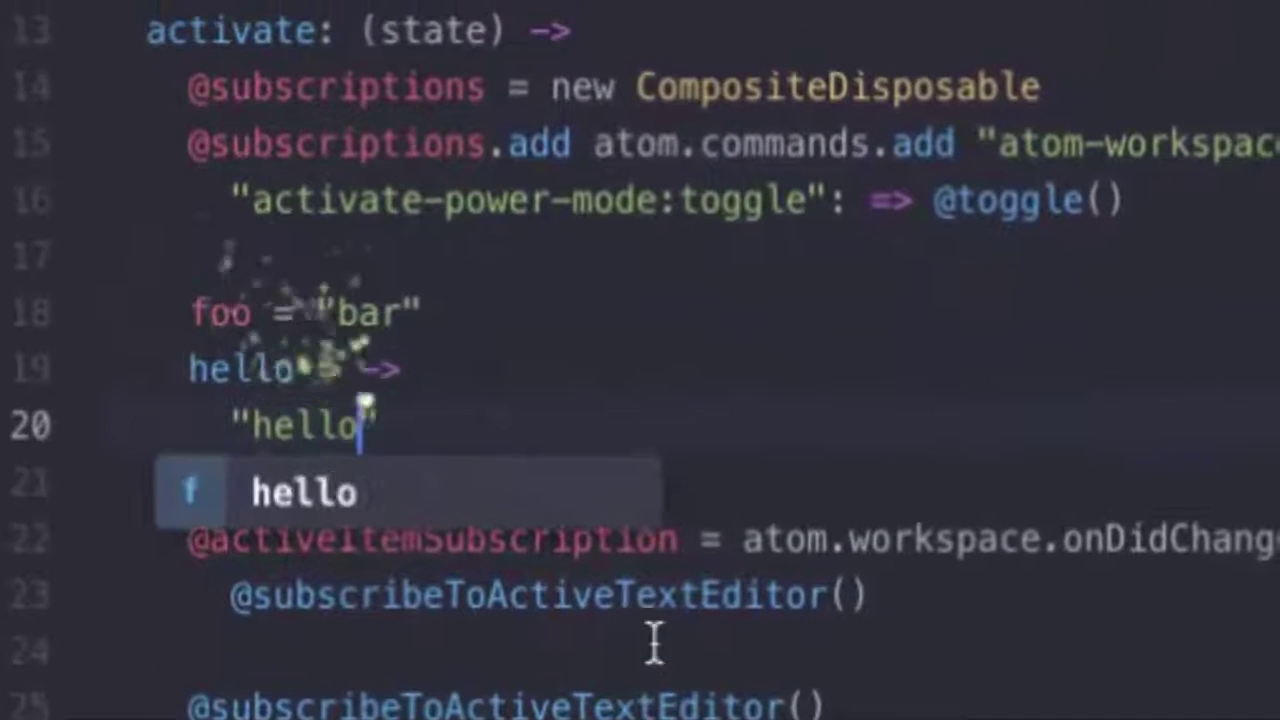
key("Return")
key("Return")
Delete backwards from the blank line below the hello function.
key("BackSpace")
key("BackSpace")
key("BackSpace")
key("BackSpace")
key("BackSpace")
key("BackSpace")
key("BackSpace")
key("BackSpace")
key("BackSpace")
key("BackSpace")
key("BackSpace")
key("BackSpace")
key("BackSpace")
key("BackSpace")
key("BackSpace")
key("BackSpace")
key("BackSpace")
key("BackSpace")
key("BackSpace")
key("BackSpace")
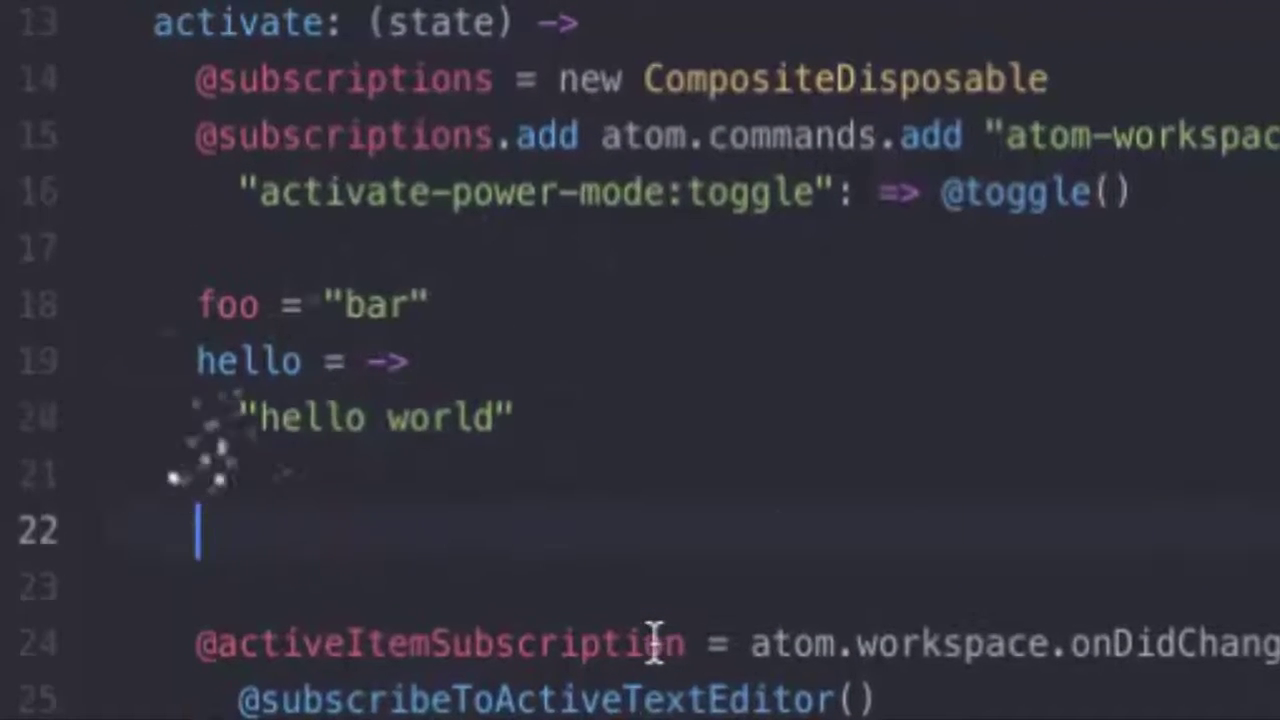
key("BackSpace")
key("BackSpace")
key("BackSpace")
key("BackSpace")
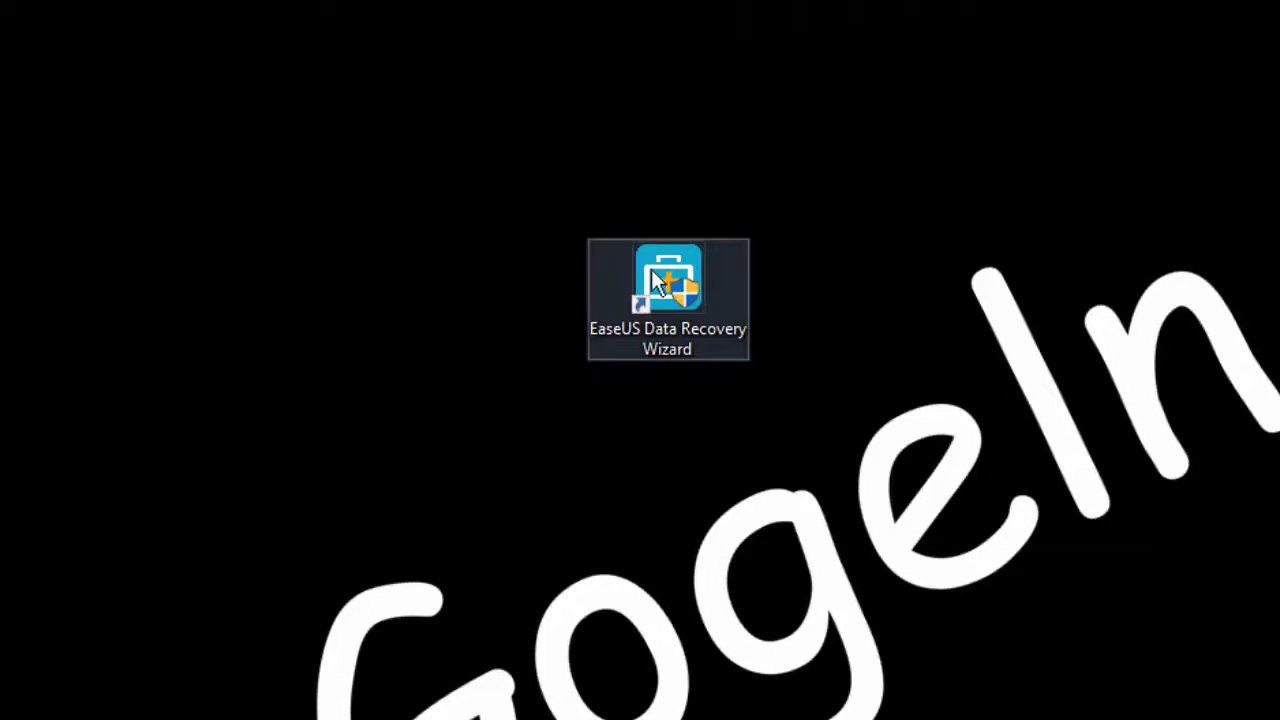
Open EaseUS Data Recovery Wizard and reposition its window on the desktop.
double_click(668, 278)
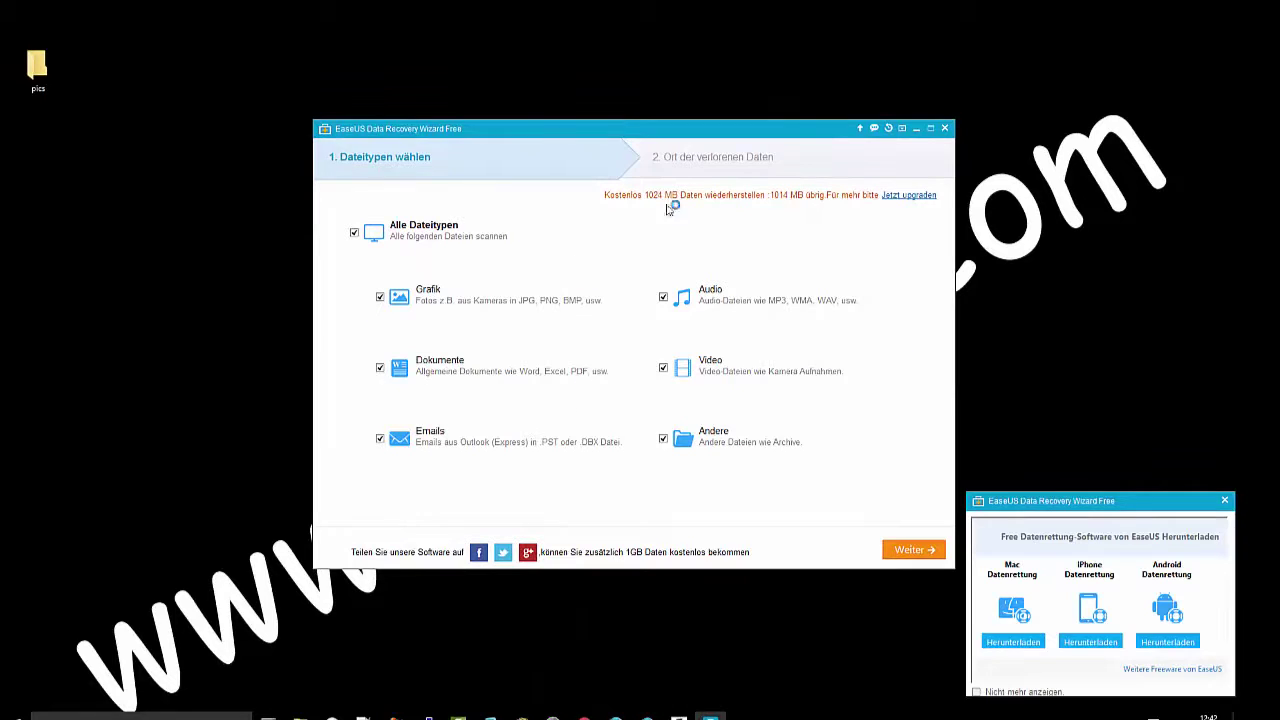
left_click_drag(556, 138, 537, 104)
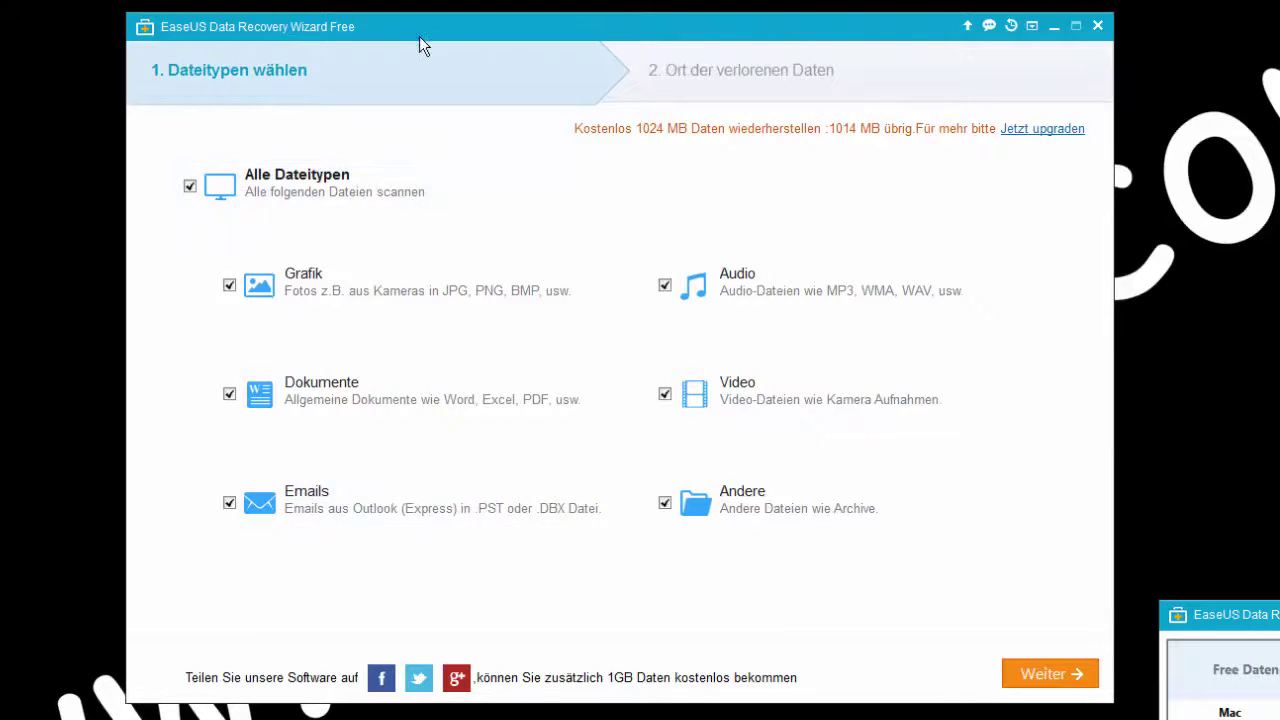
left_click_drag(419, 36, 409, 97)
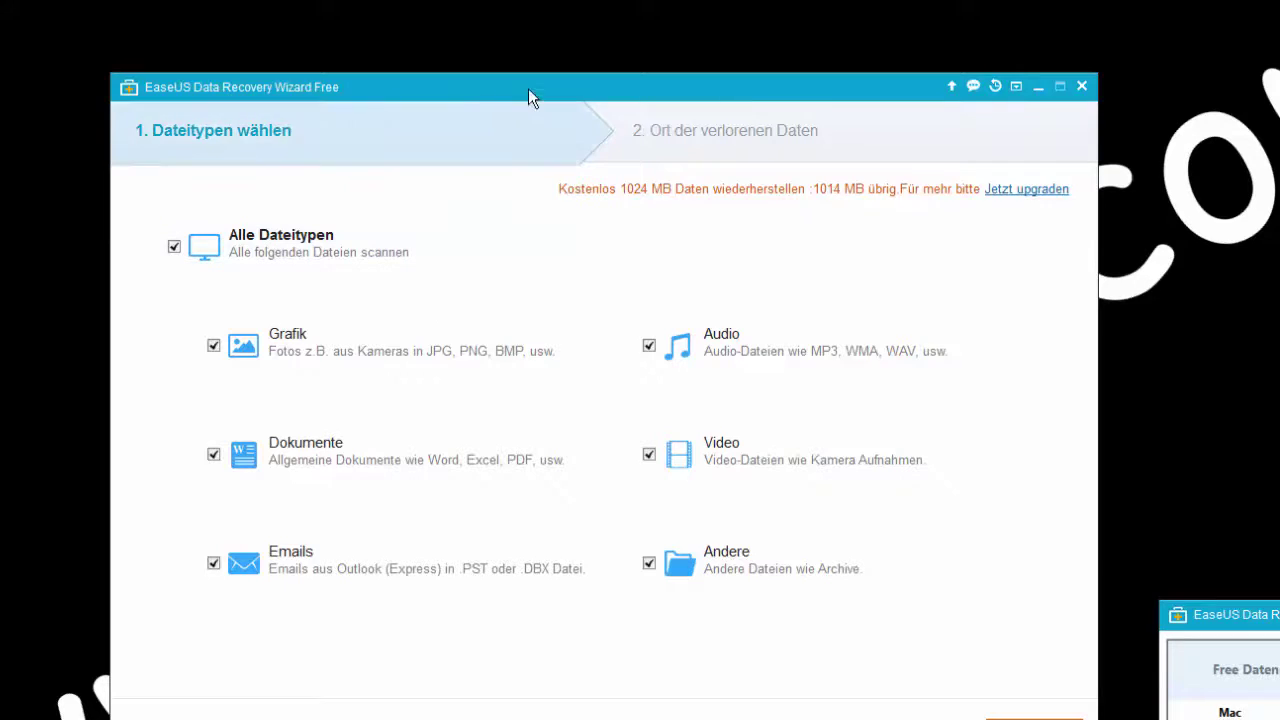
left_click_drag(529, 86, 537, 40)
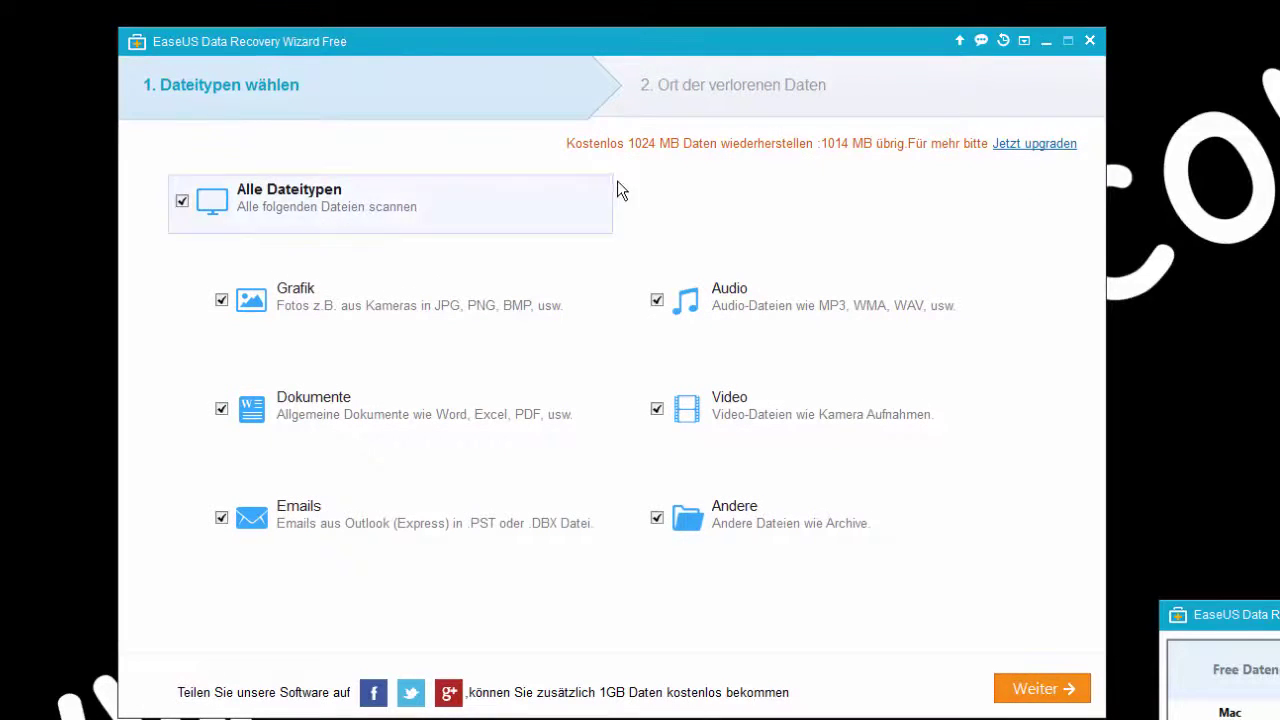
Toggle the Alle Dateitypen option and leave every file type deselected.
left_click(182, 201)
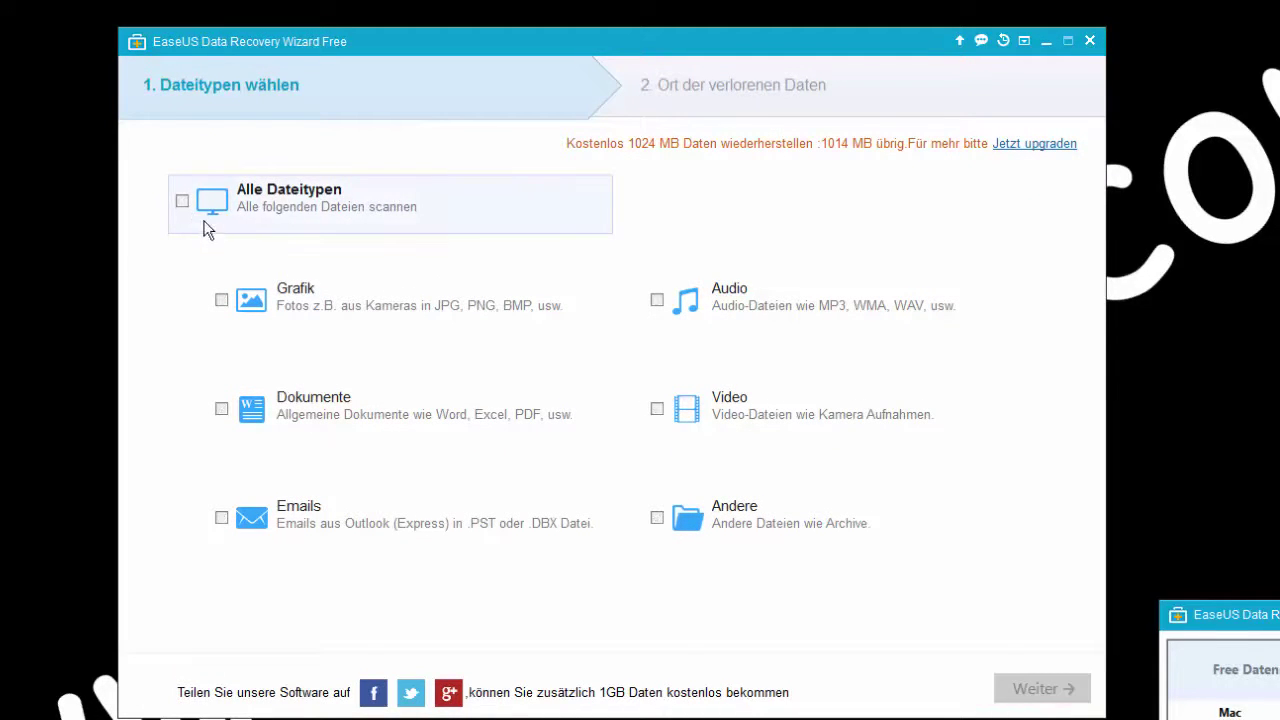
left_click(295, 206)
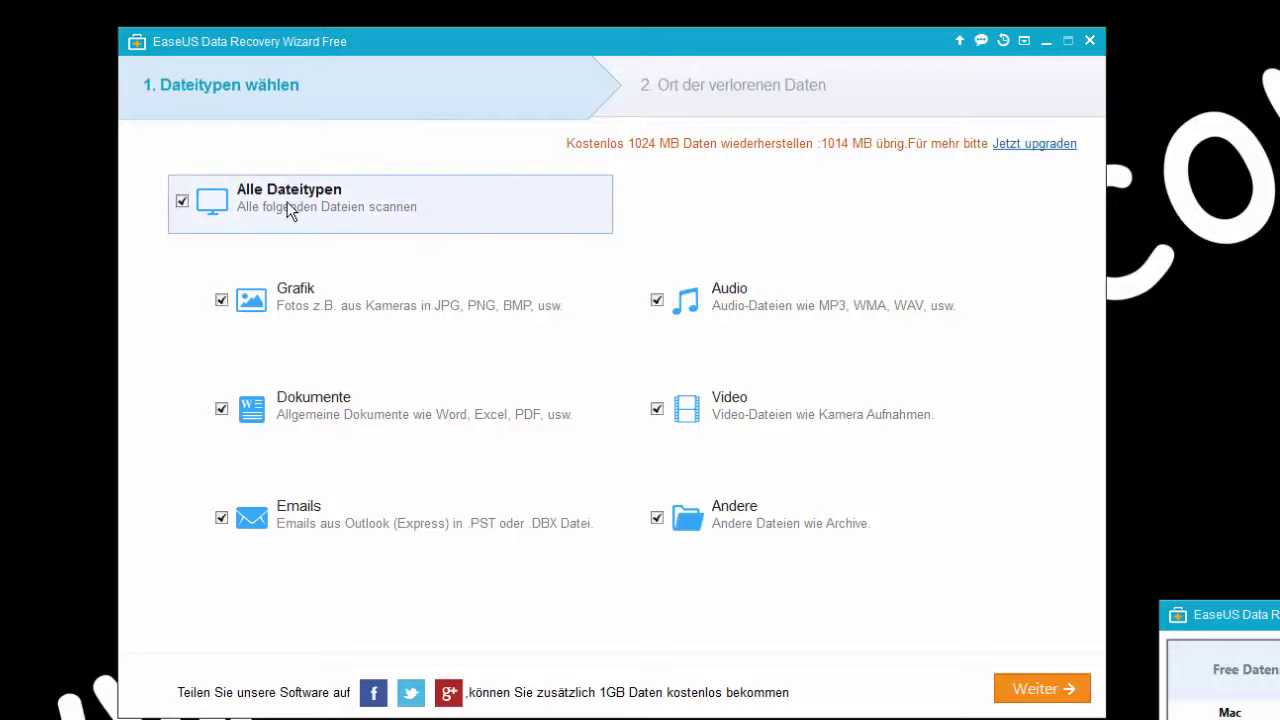
left_click(179, 198)
Select Grafik, Audio, Video, Dokumente and Emails as file types for the scan.
left_click(250, 300)
left_click(700, 328)
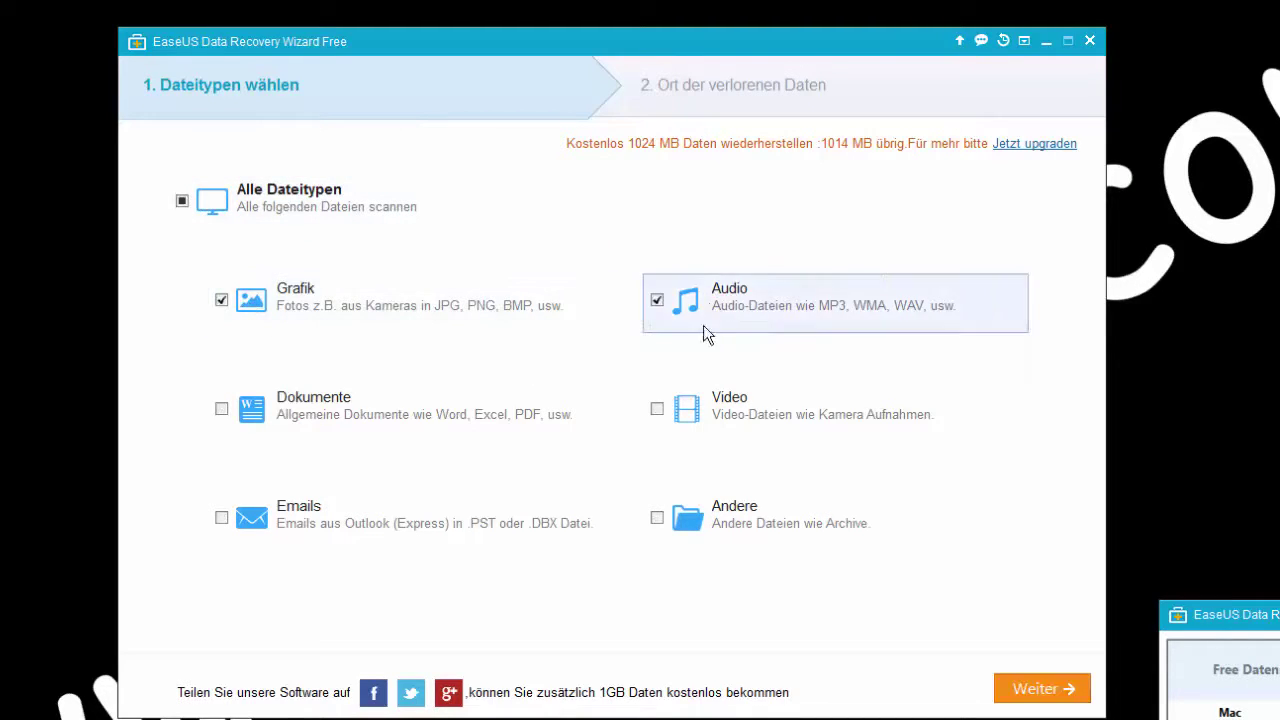
left_click(660, 410)
left_click(354, 432)
left_click(300, 530)
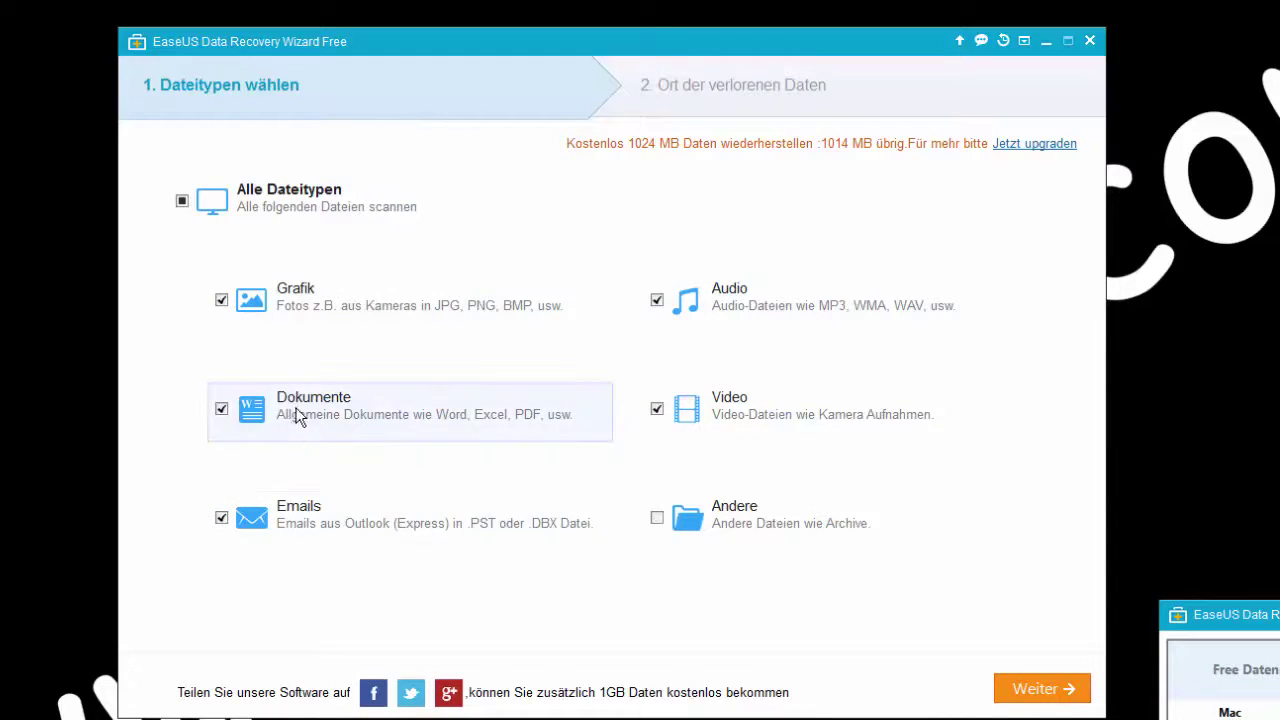
Deselect Dokumente, Grafik, Emails, Audio and Video again.
left_click(297, 416)
left_click(306, 309)
left_click(323, 526)
left_click(689, 322)
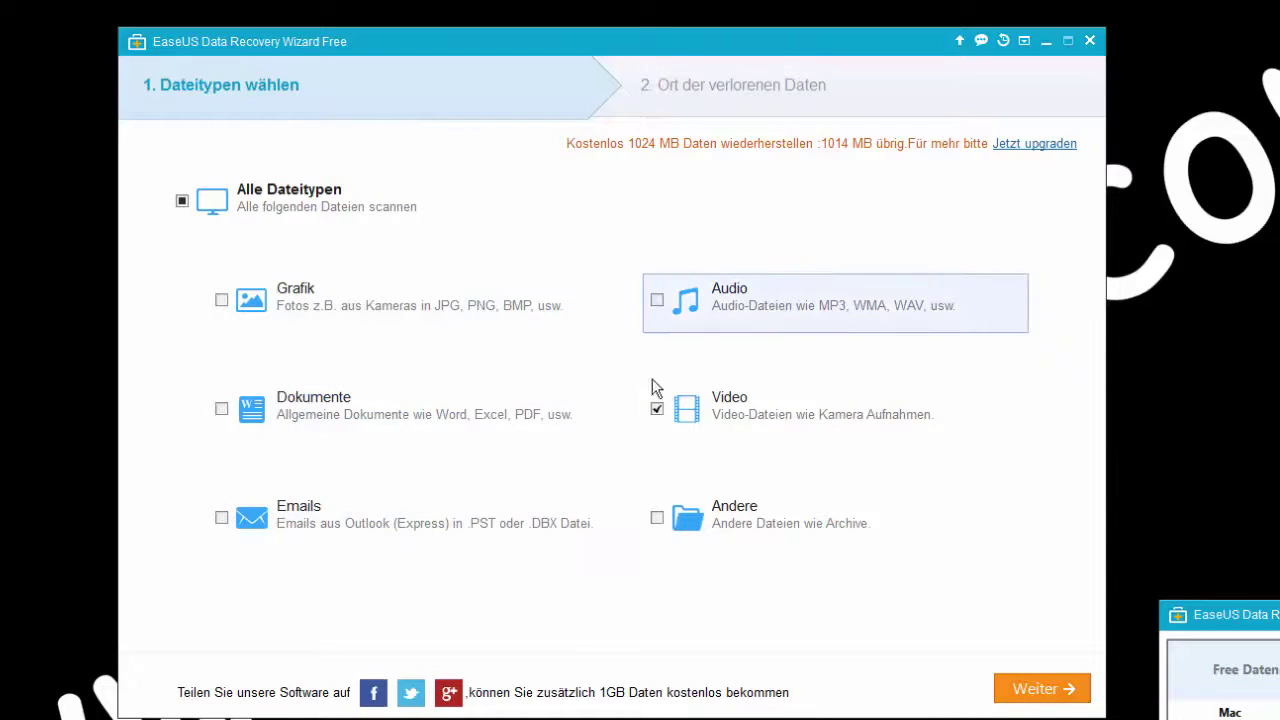
left_click(657, 410)
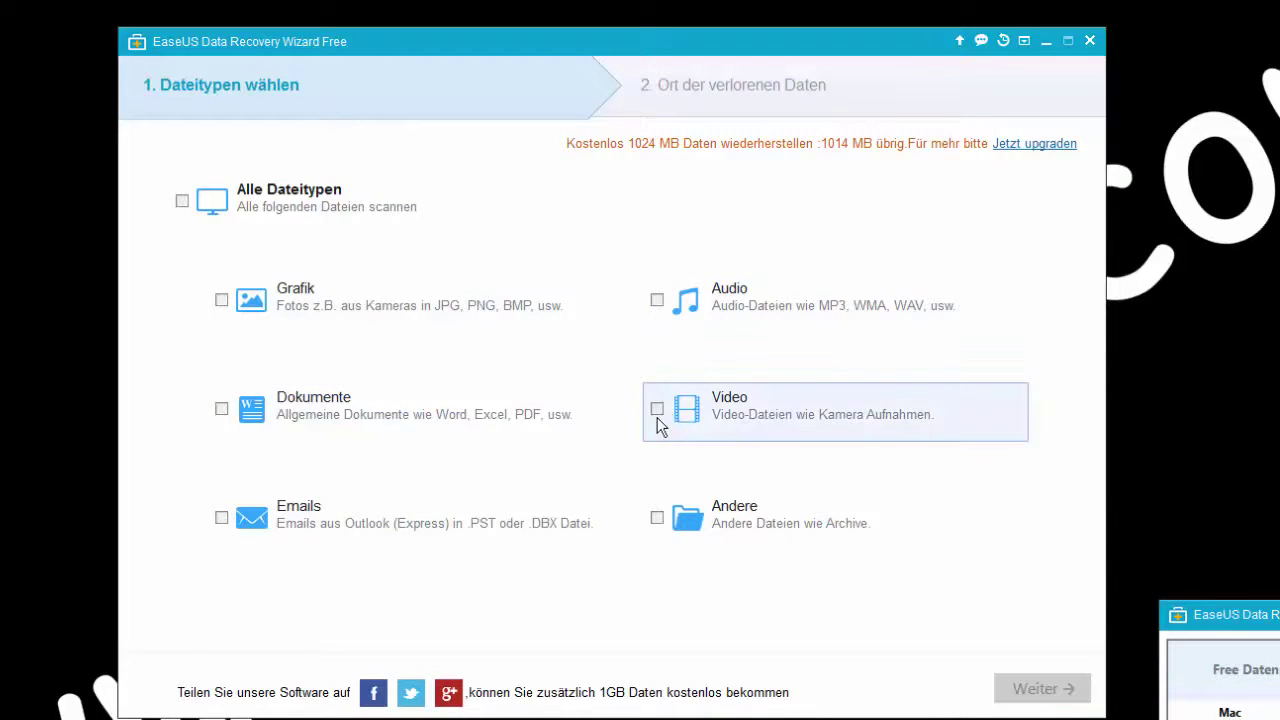
Select only Grafik as the file type and continue to the choice of the lost data's location.
left_click(256, 301)
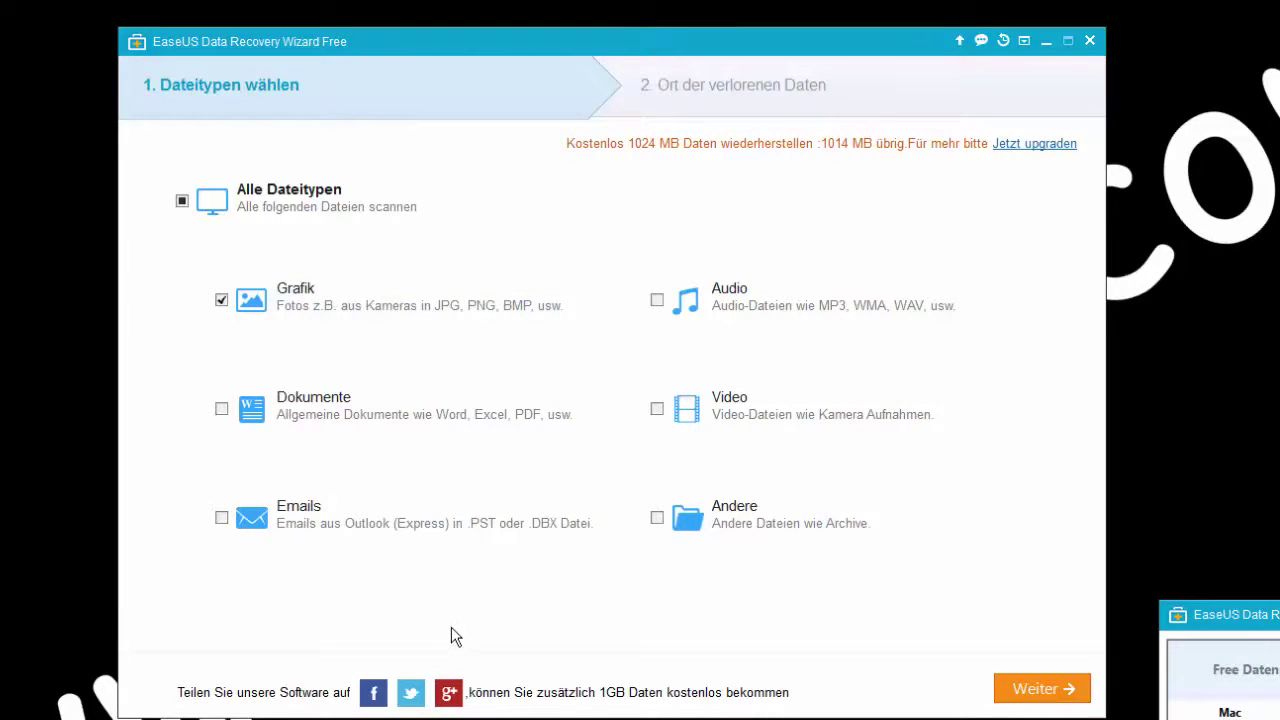
left_click(1040, 688)
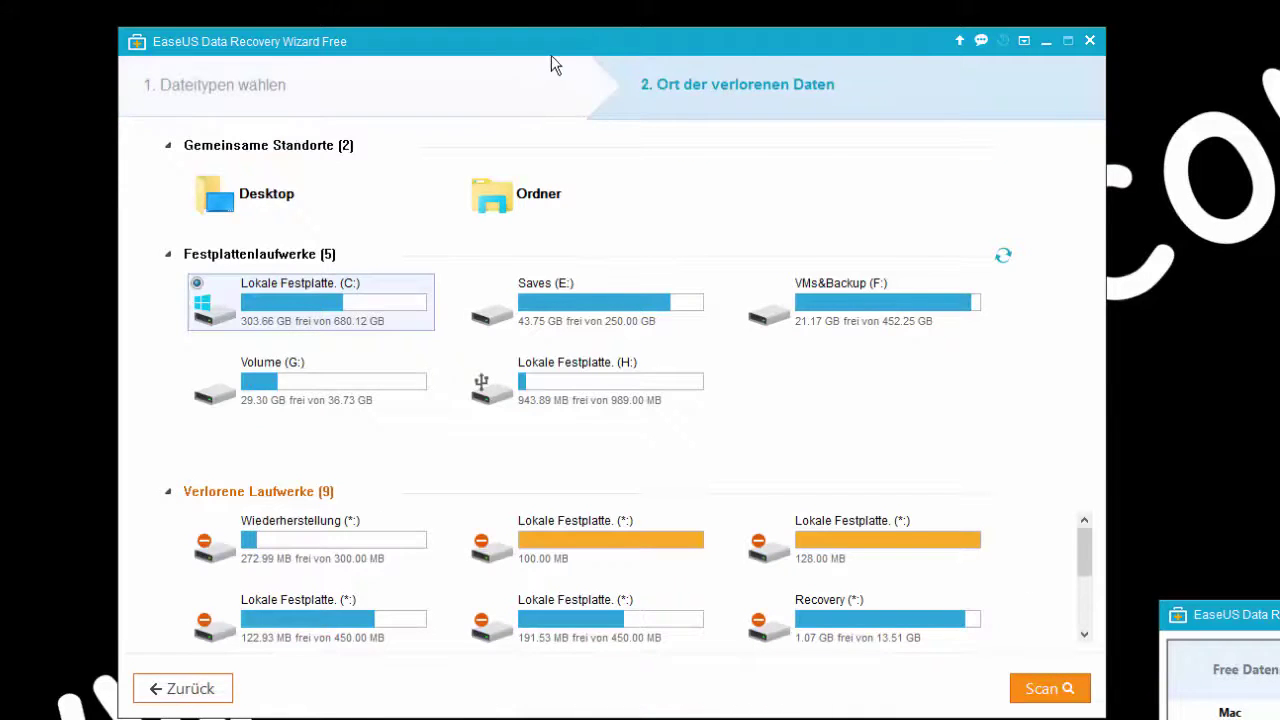
left_click_drag(550, 52, 545, 12)
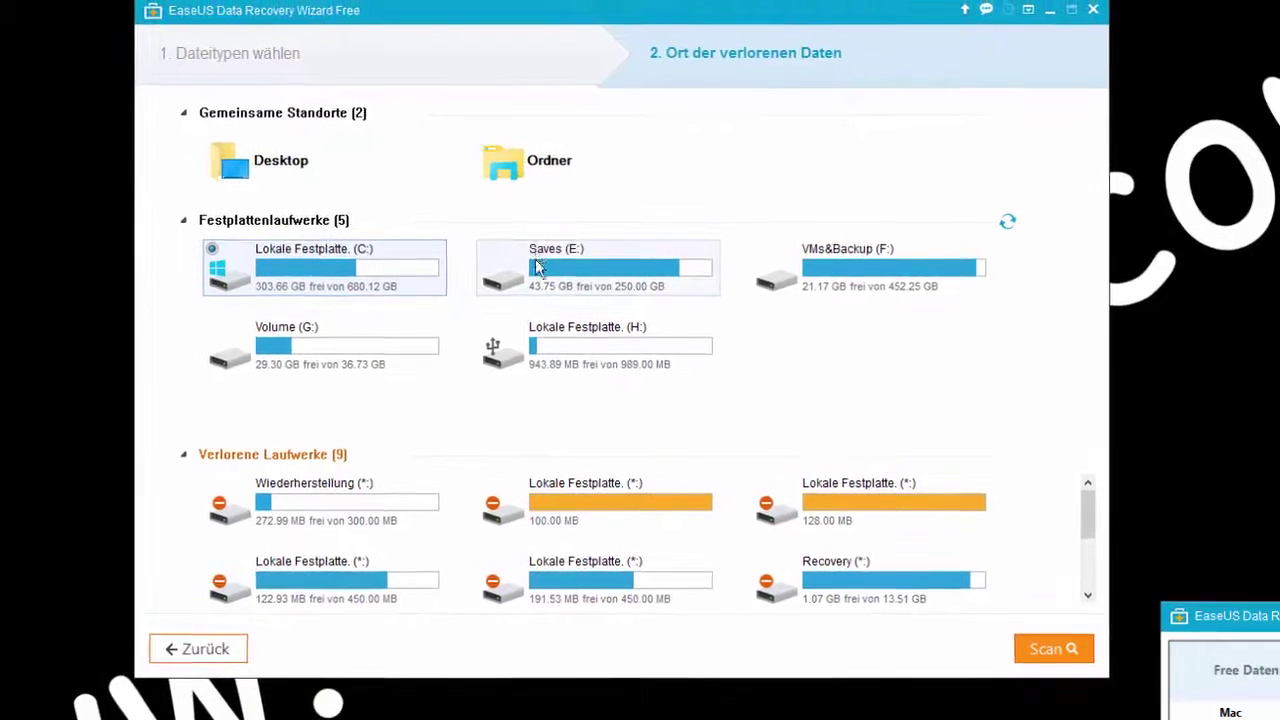
Try Lokale Festplatte (H:) and VMs&Backup (F:) as the scan location and look through the lost drives.
left_click(541, 356)
left_click(820, 278)
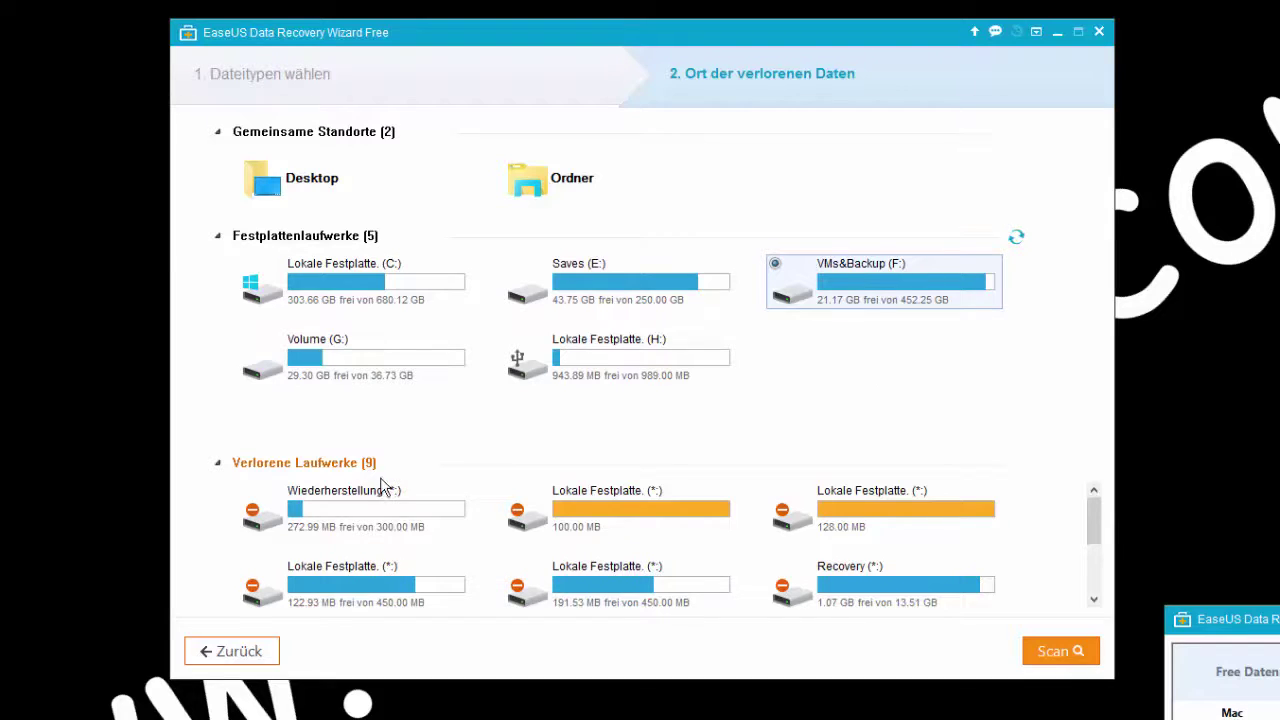
left_click_drag(1082, 528, 978, 498)
left_click_drag(558, 32, 559, 30)
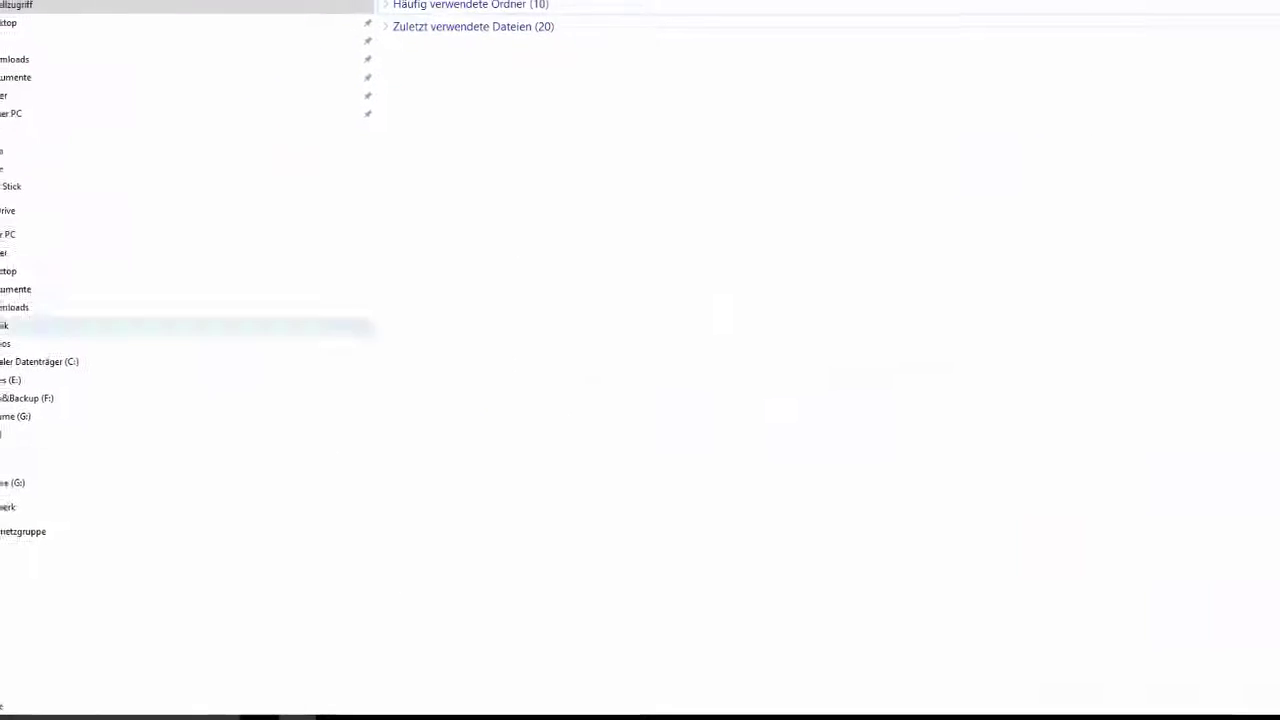
Switch to File Explorer, open drive H: and preview 201309211016.jpg, kiss.gif and pylons-skipping-gif.gif.
left_click(27, 452)
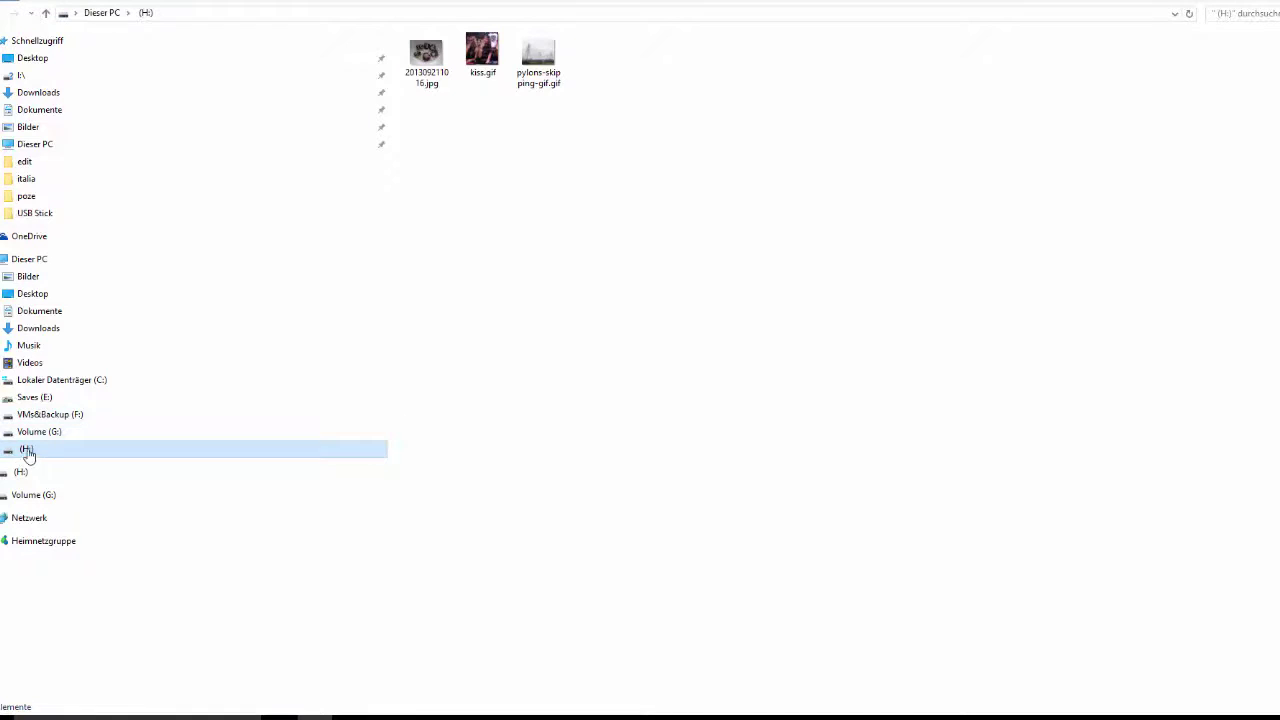
left_click(413, 78)
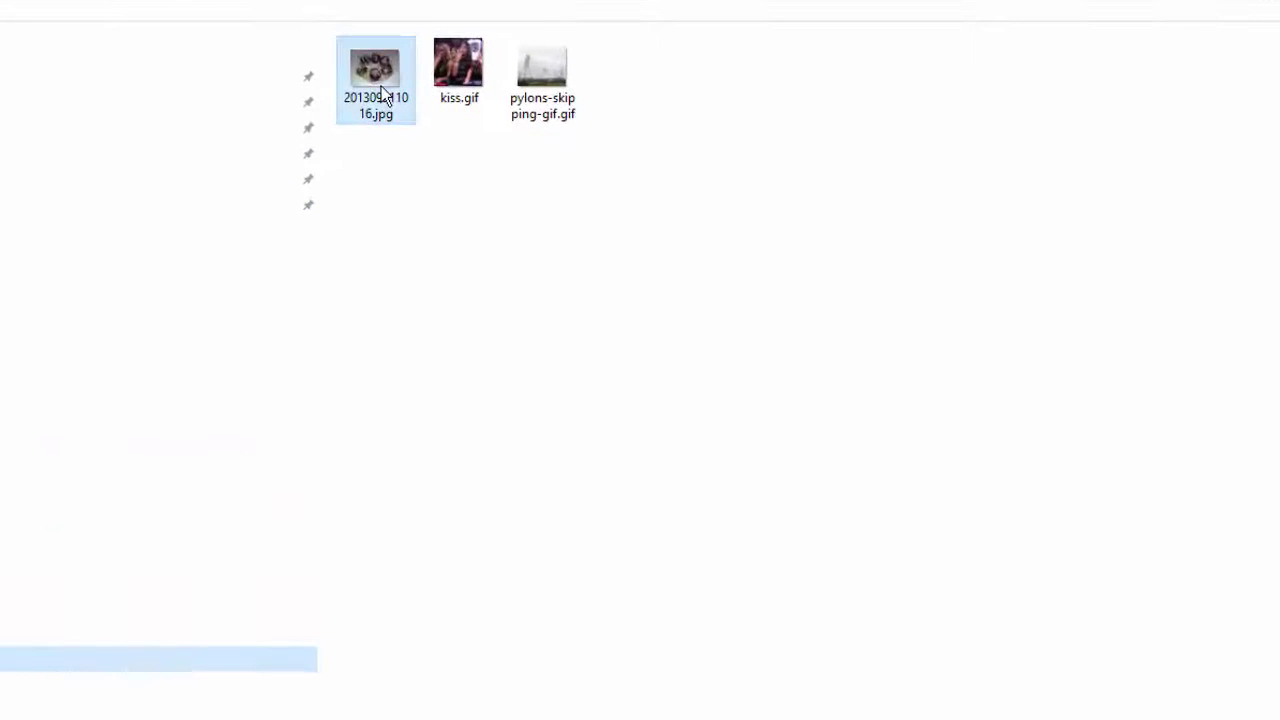
double_click(384, 95)
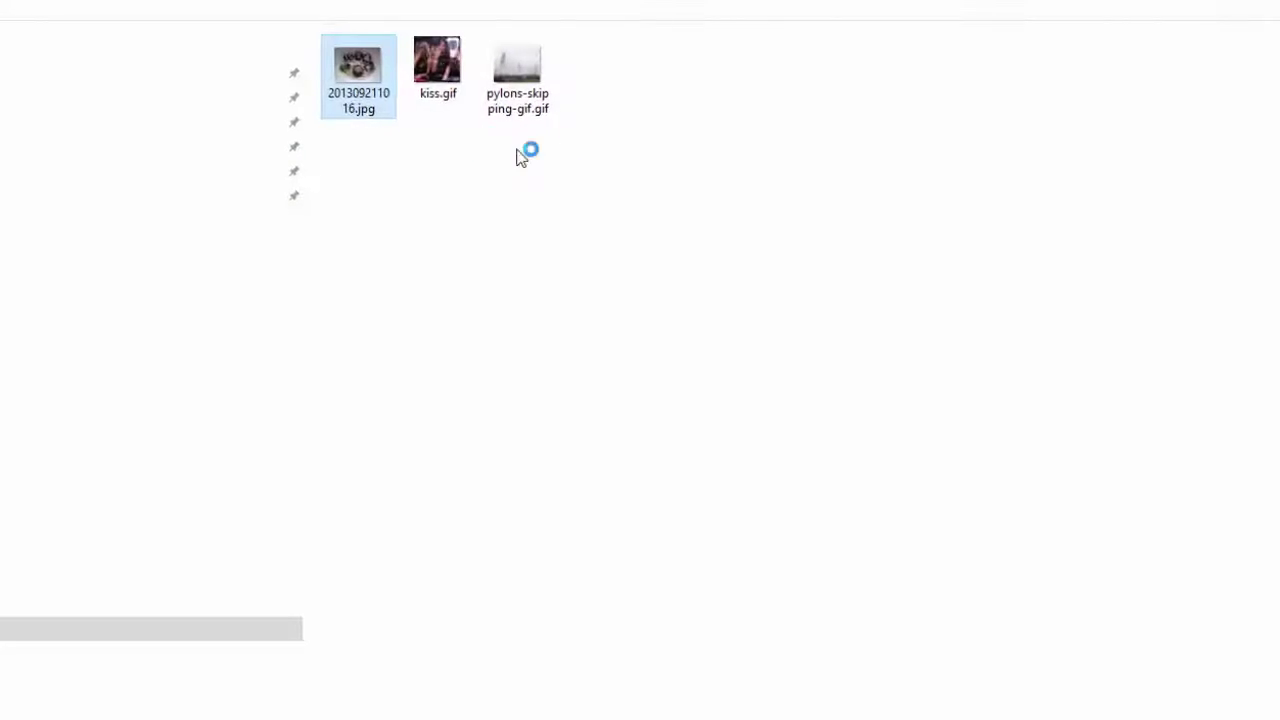
double_click(443, 60)
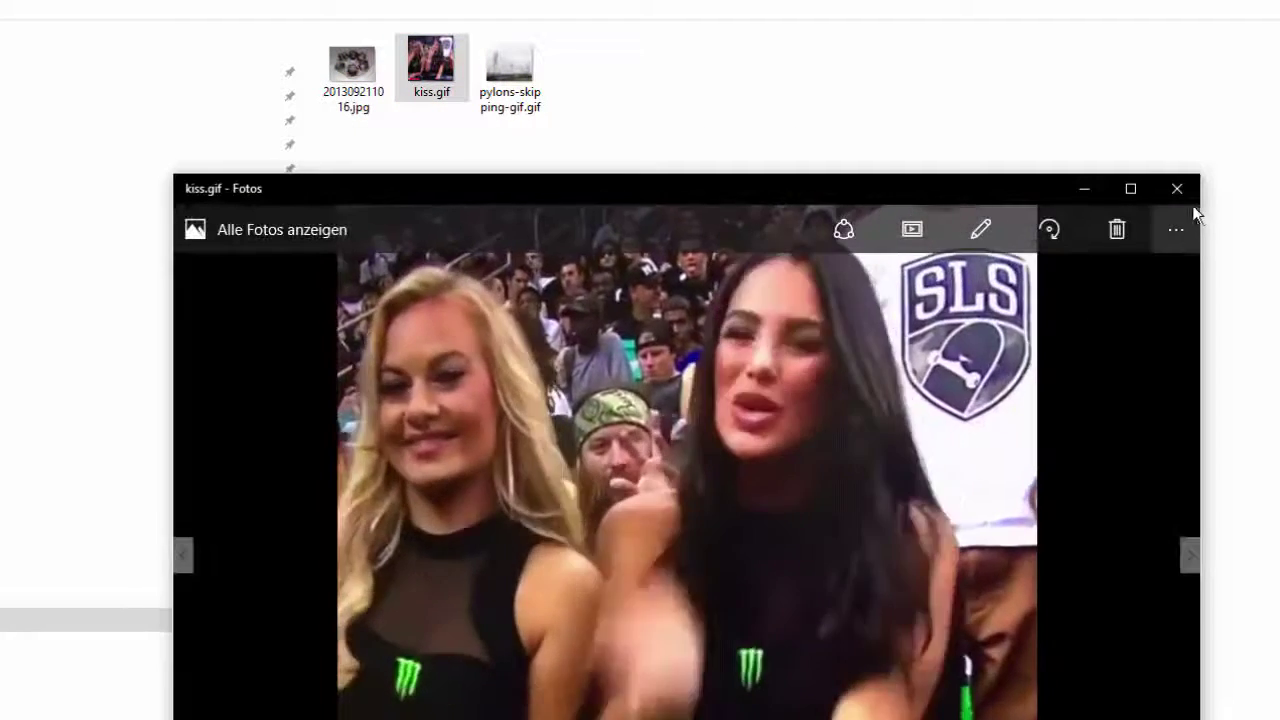
left_click(1177, 188)
double_click(515, 66)
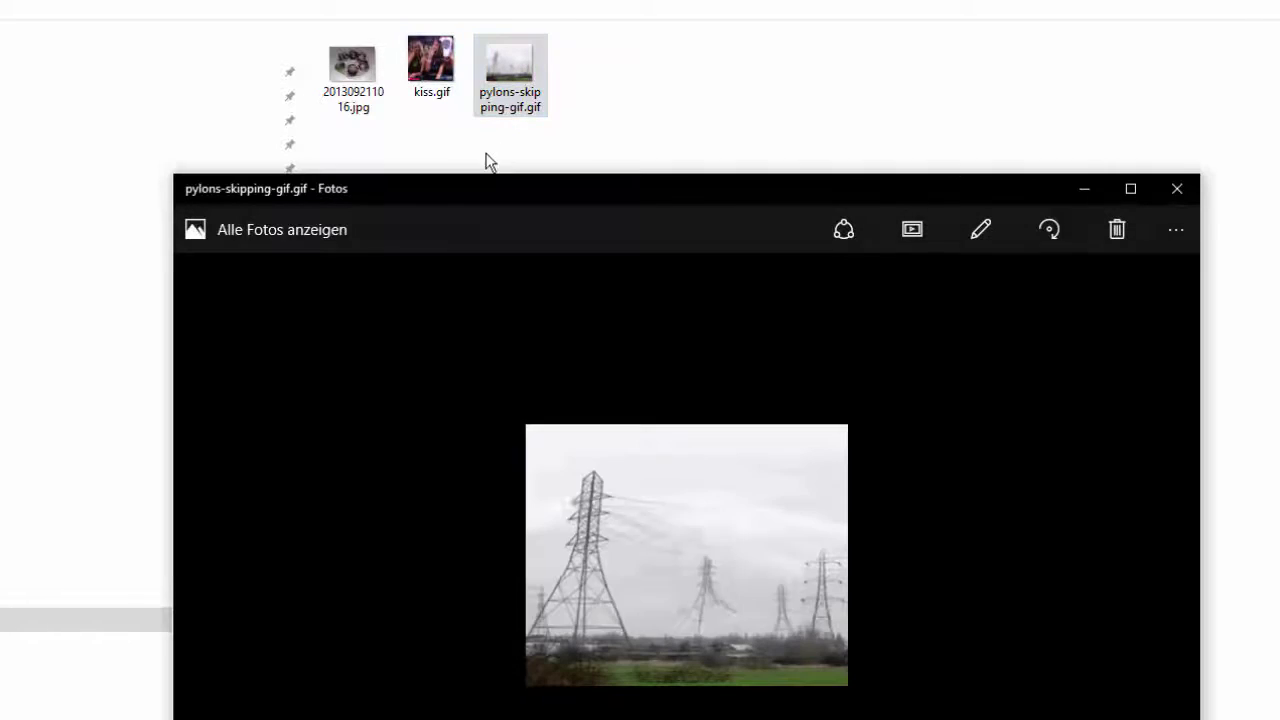
left_click(1177, 188)
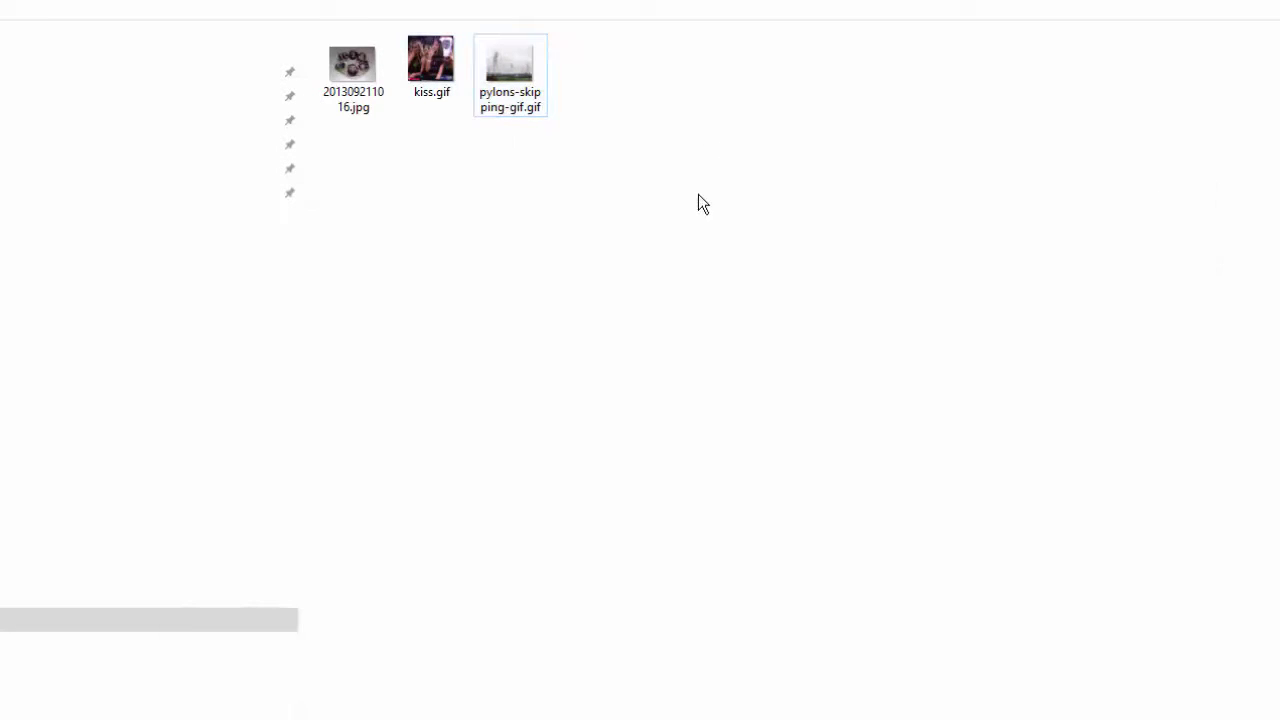
Permanently delete all three image files from drive H: and refresh the folder.
left_click_drag(718, 193, 365, 43)
right_click(533, 104)
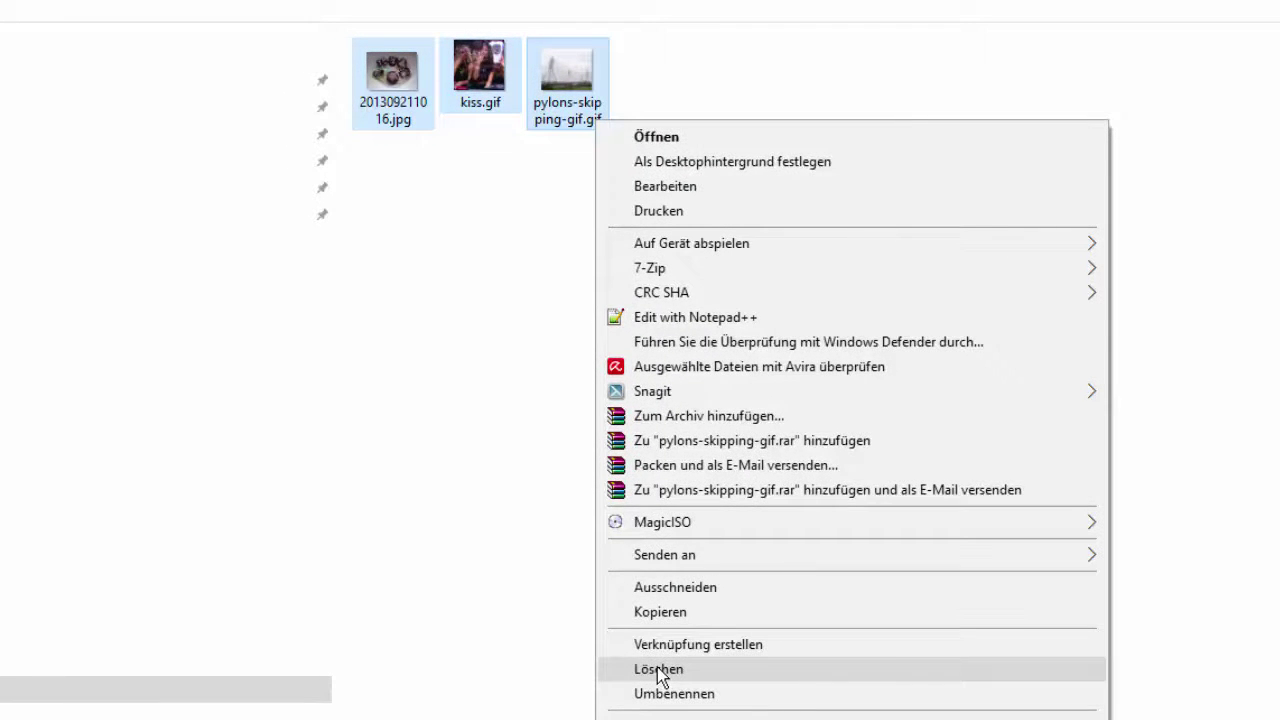
left_click(658, 669)
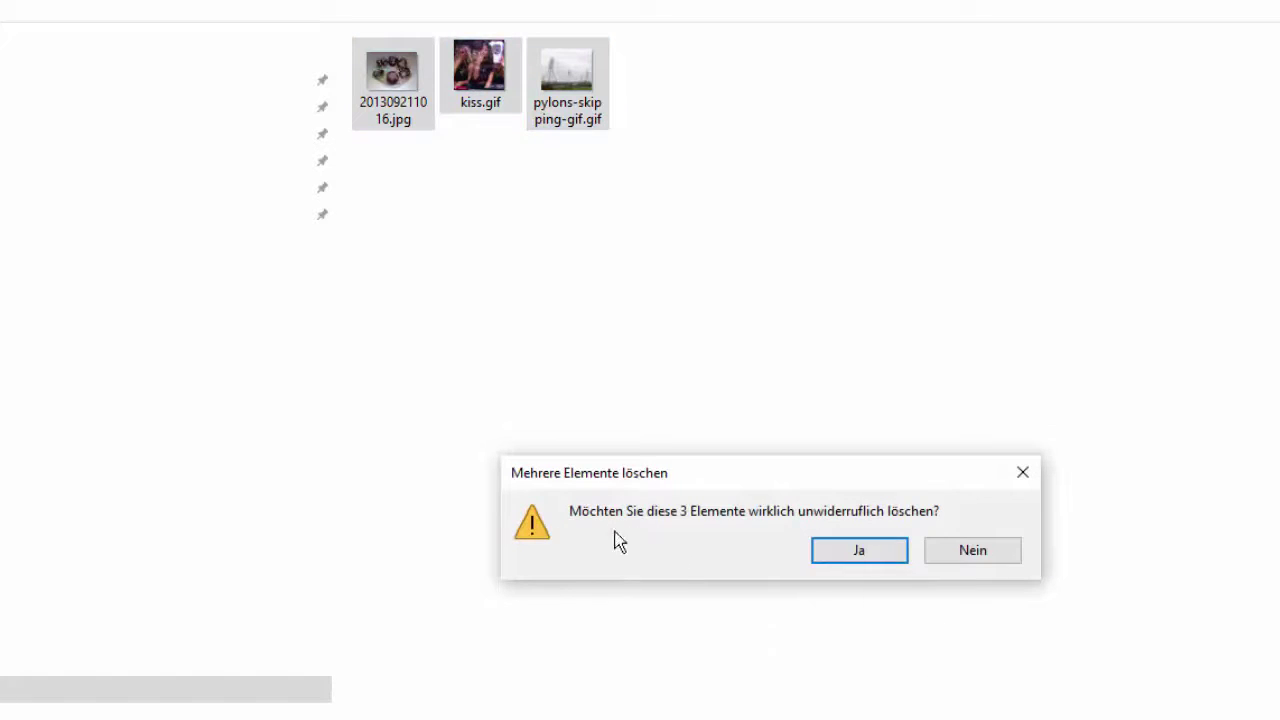
left_click(871, 556)
right_click(527, 344)
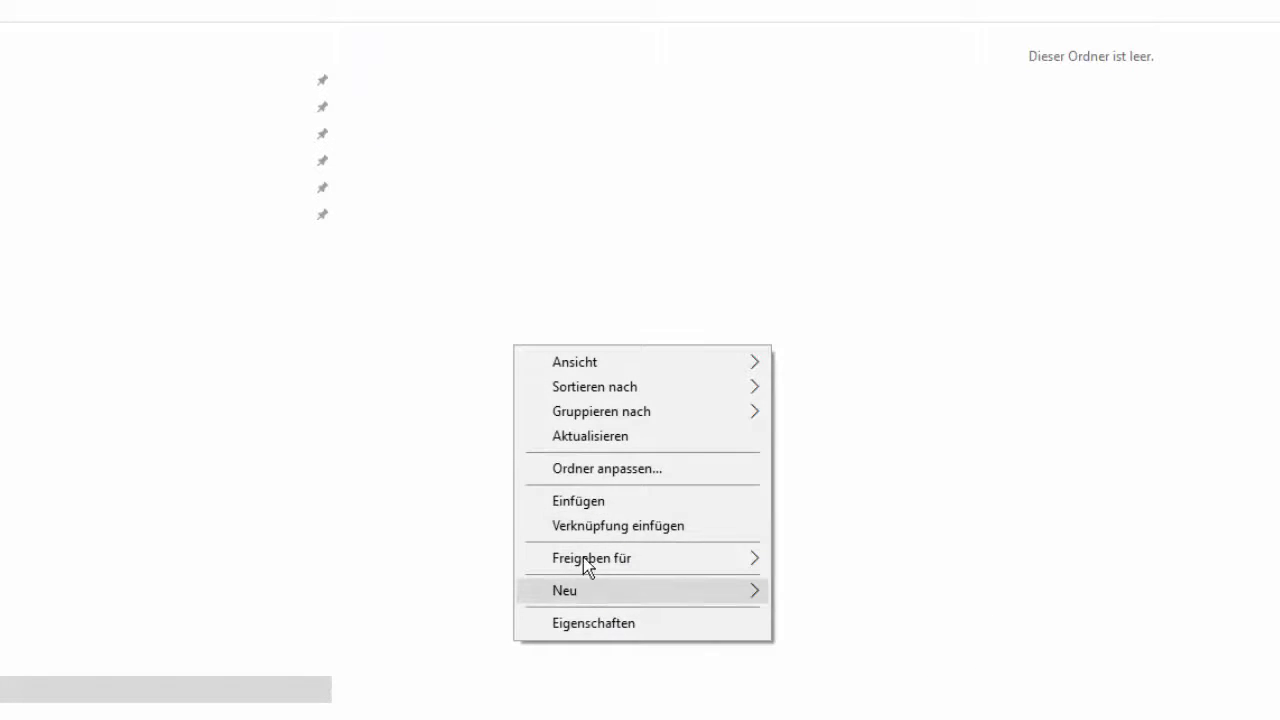
left_click(584, 436)
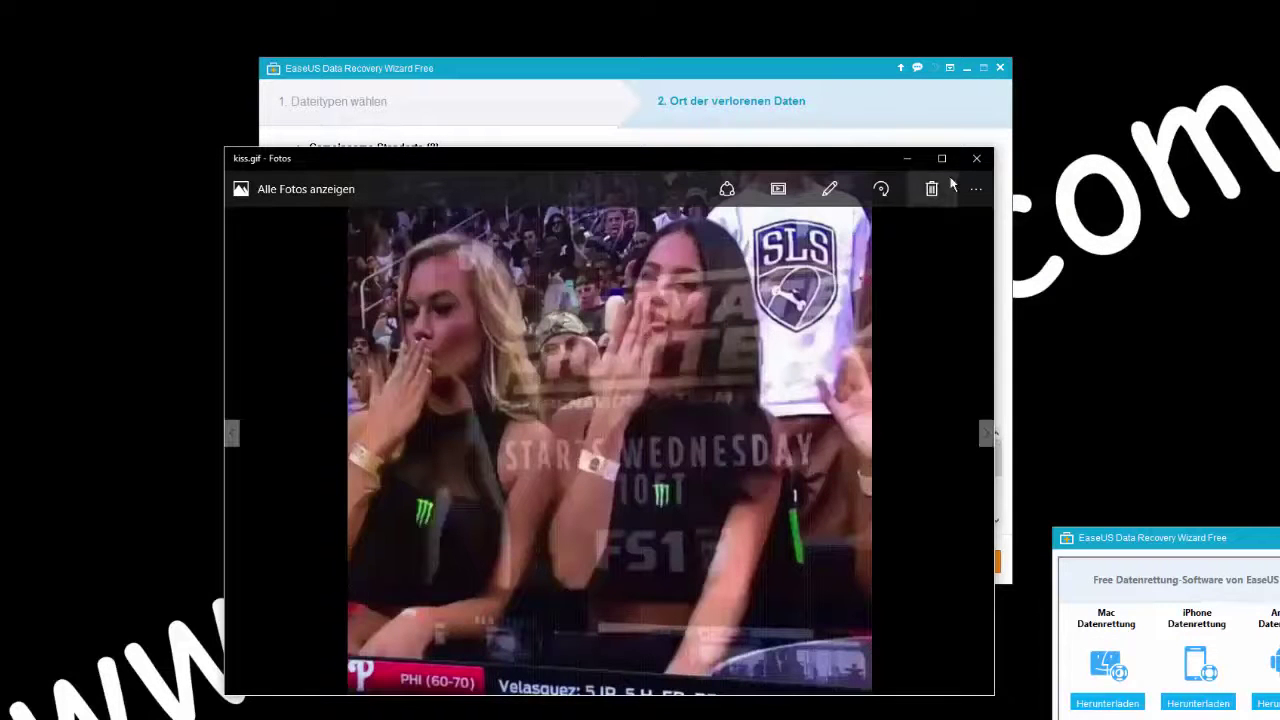
Close the leftover kiss.gif preview and scan Lokale Festplatte (H:) for lost files in EaseUS Data Recovery Wizard.
left_click(975, 158)
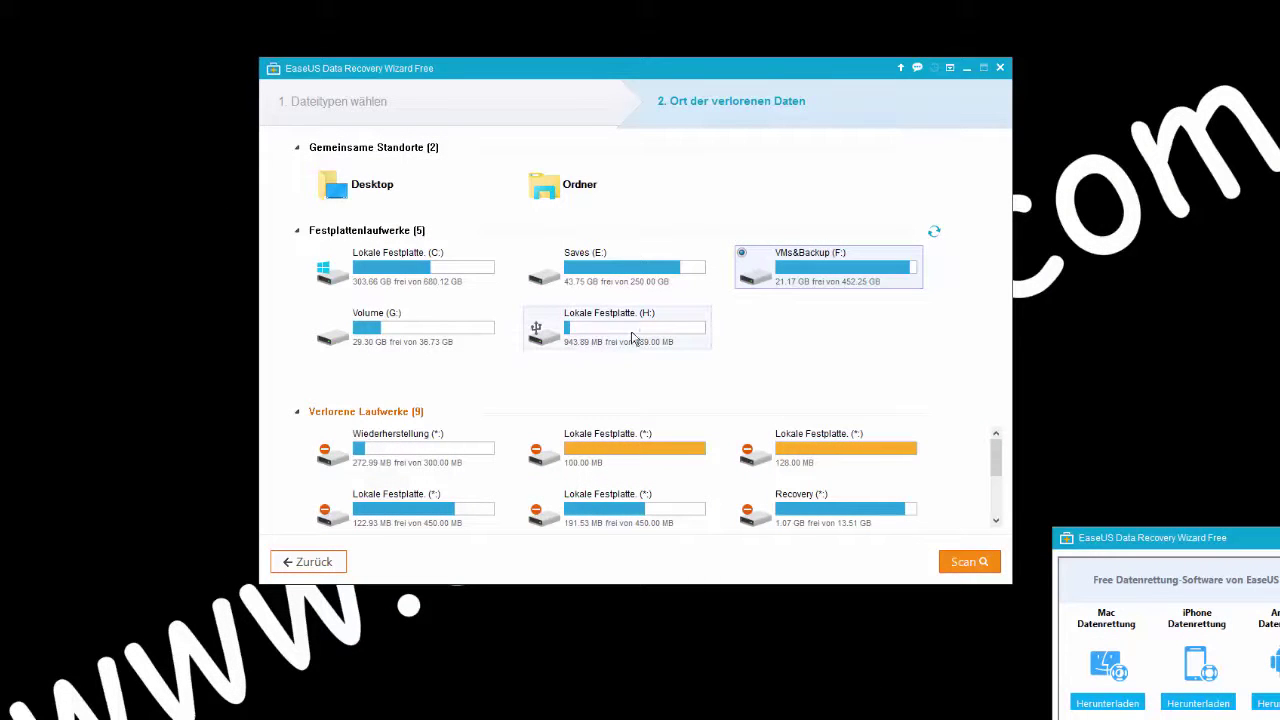
left_click(600, 336)
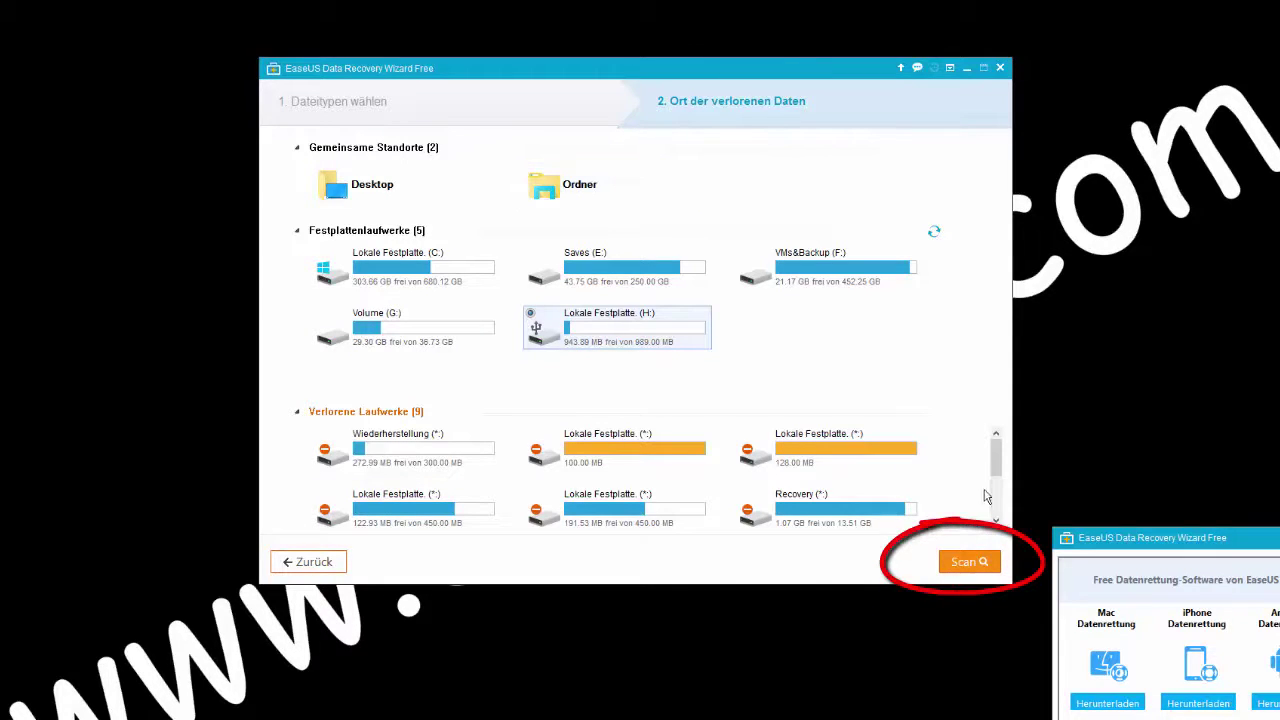
scroll(992, 465, "down", 1)
scroll(992, 465, "up", 1)
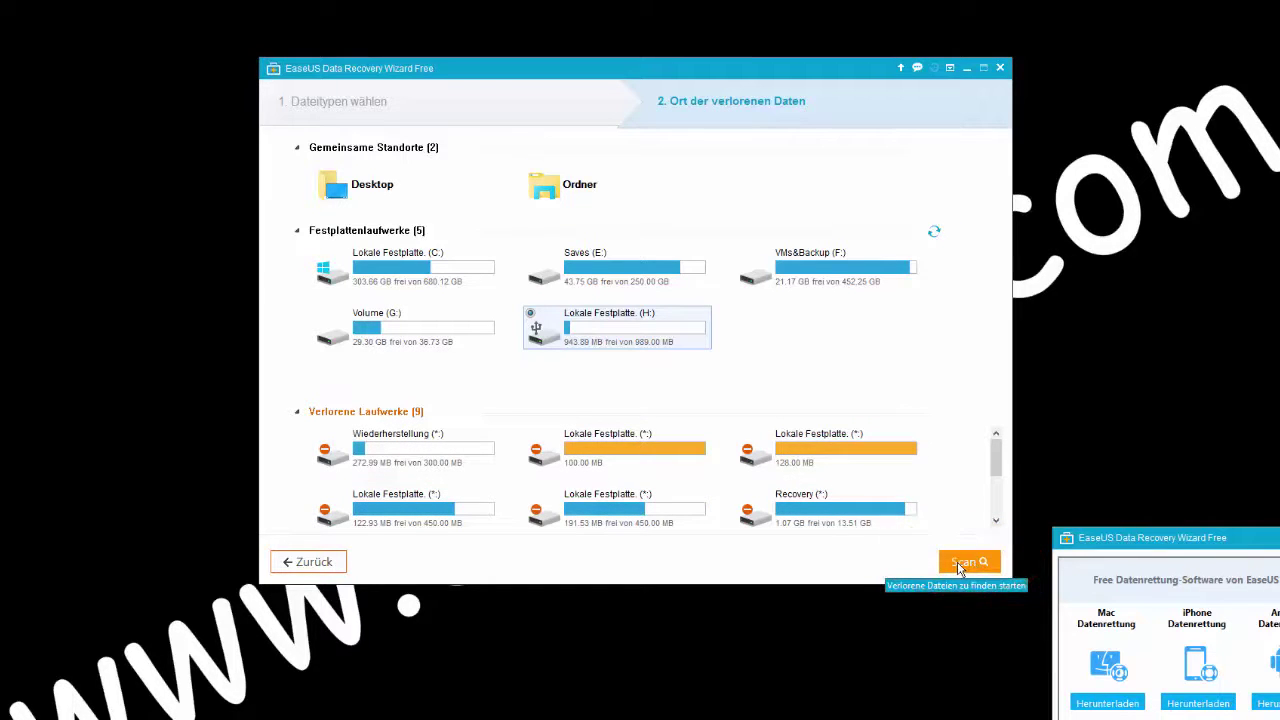
left_click(962, 563)
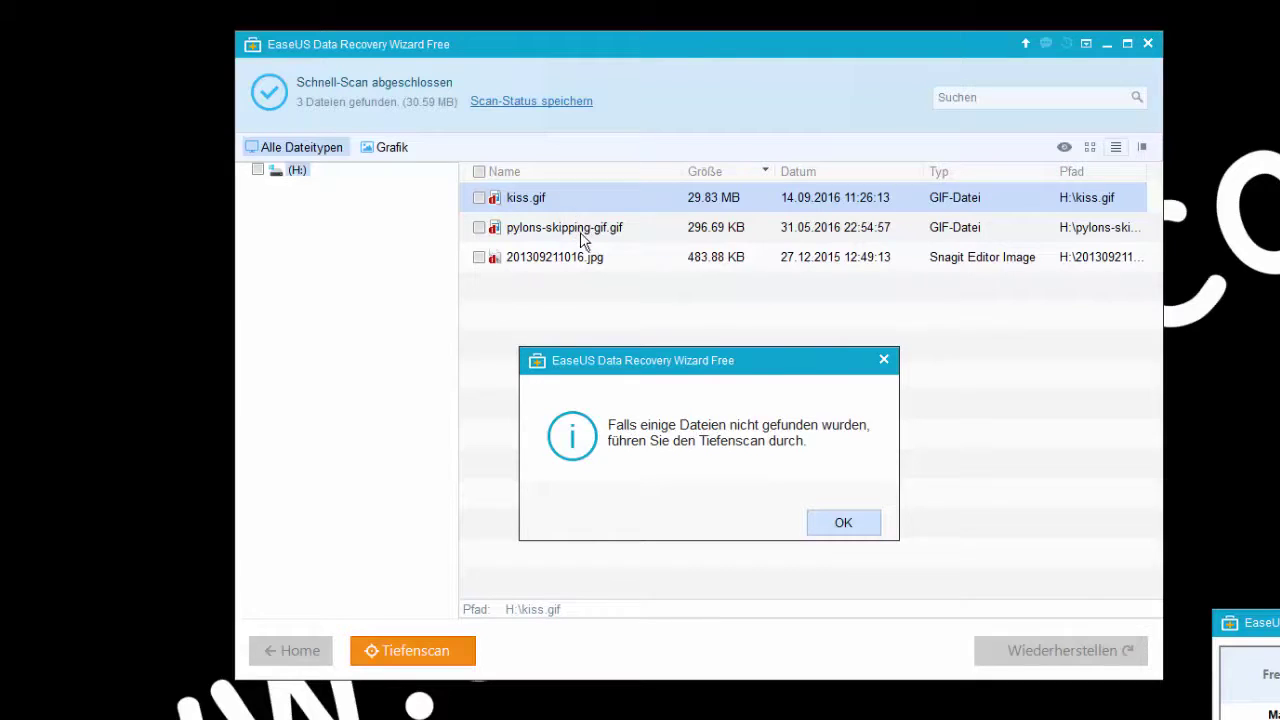
Dismiss the deep-scan notice and select all found files by marking drive (H:) for recovery.
left_click(845, 524)
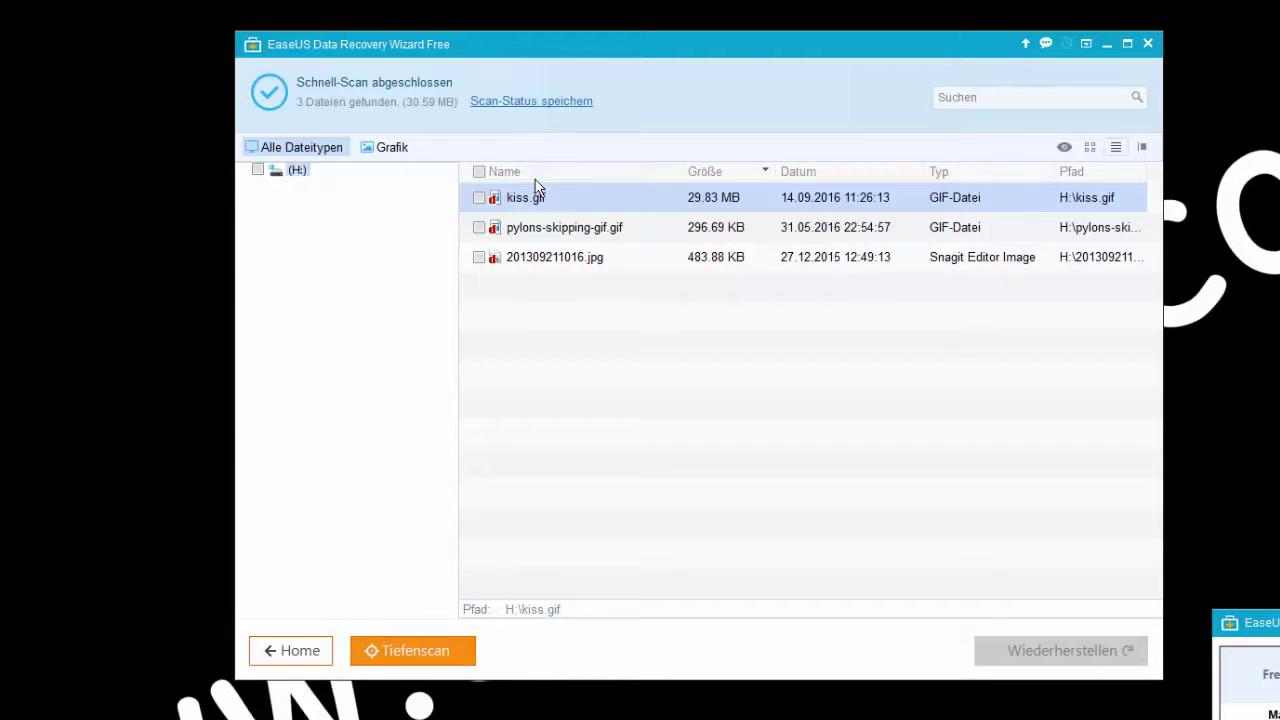
left_click(549, 228)
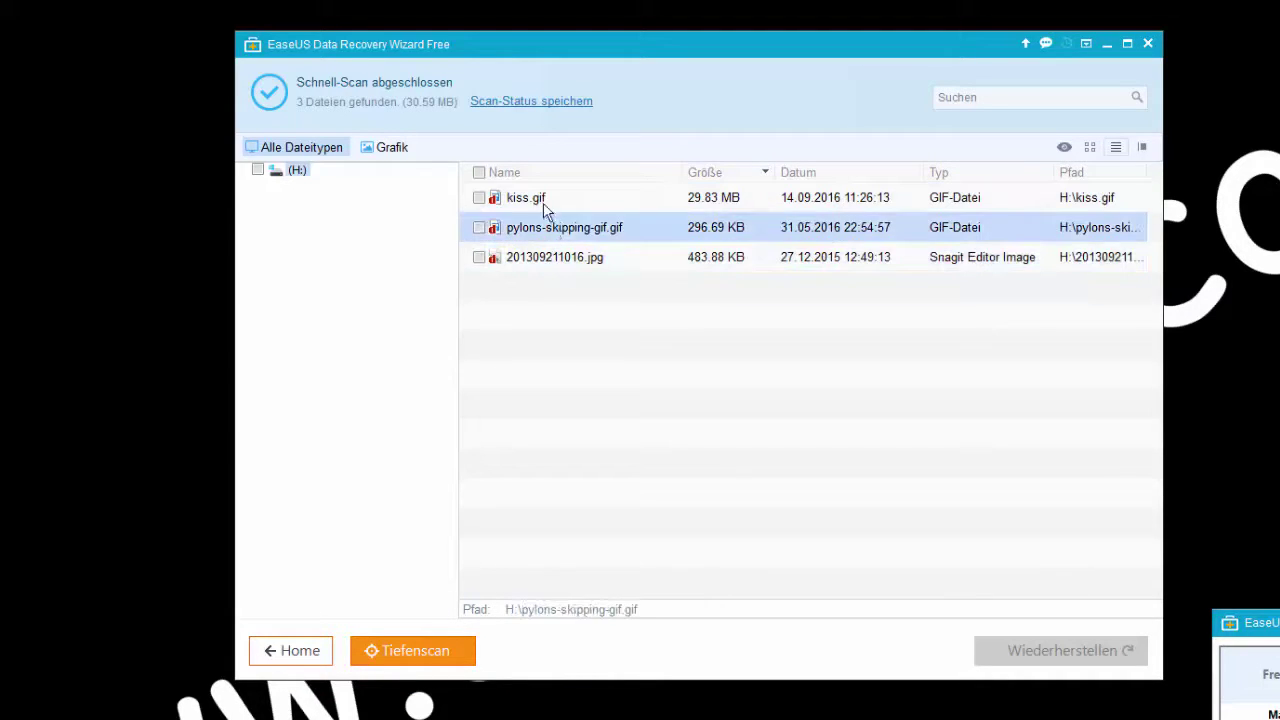
left_click(541, 202)
left_click(258, 170)
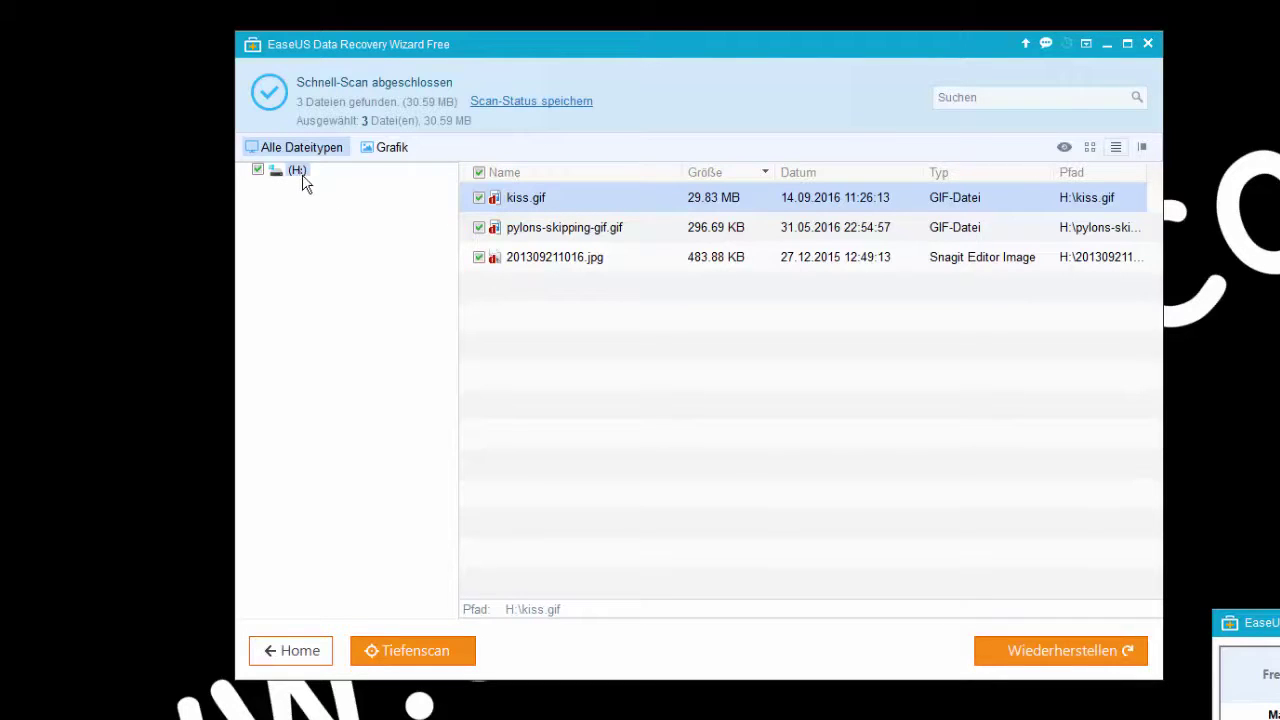
Look at the found files, the recovery options for kiss.gif and the Grafik file-type filter, returning to Alle Dateitypen.
left_click(543, 226)
left_click(550, 260)
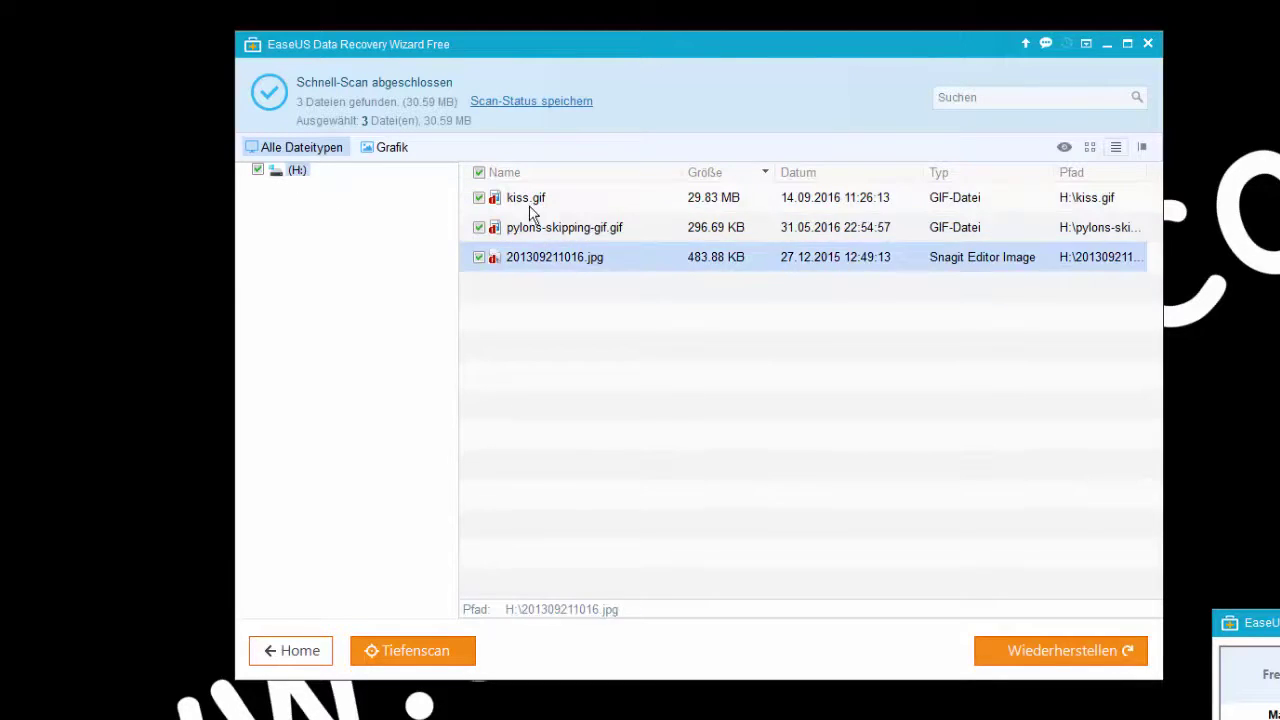
left_click(531, 206)
right_click(533, 207)
left_click(517, 194)
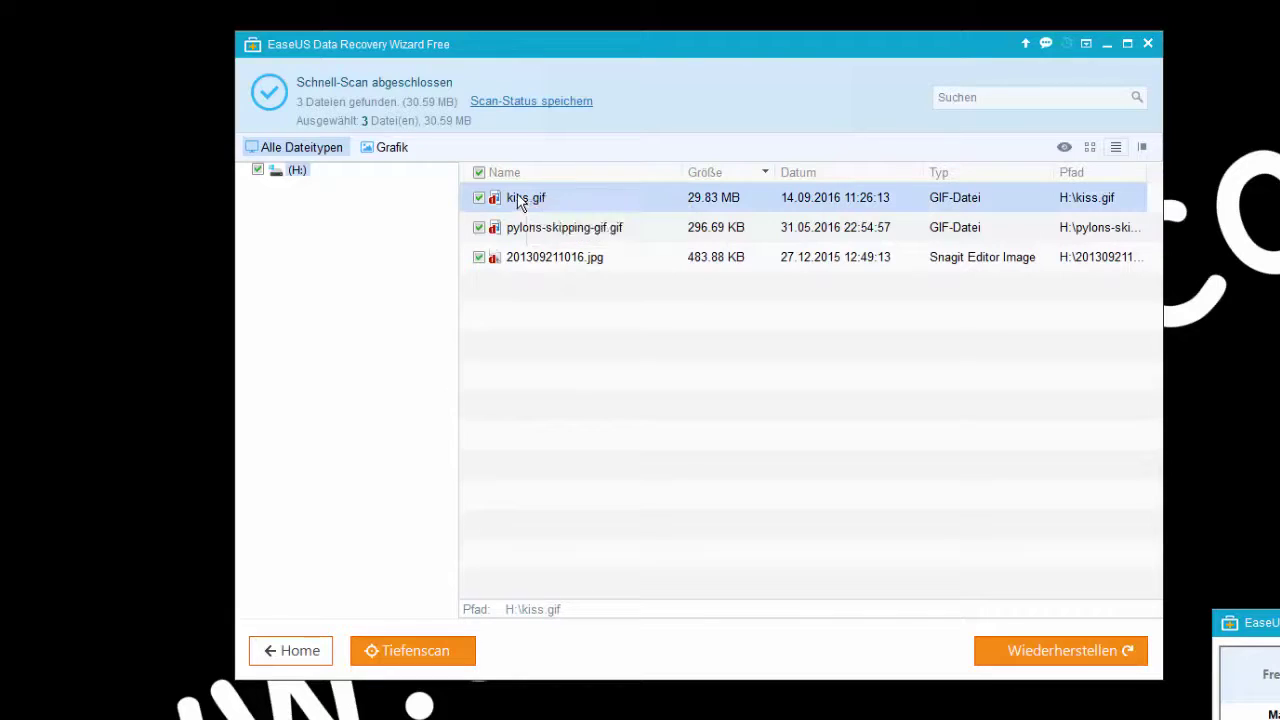
right_click(517, 196)
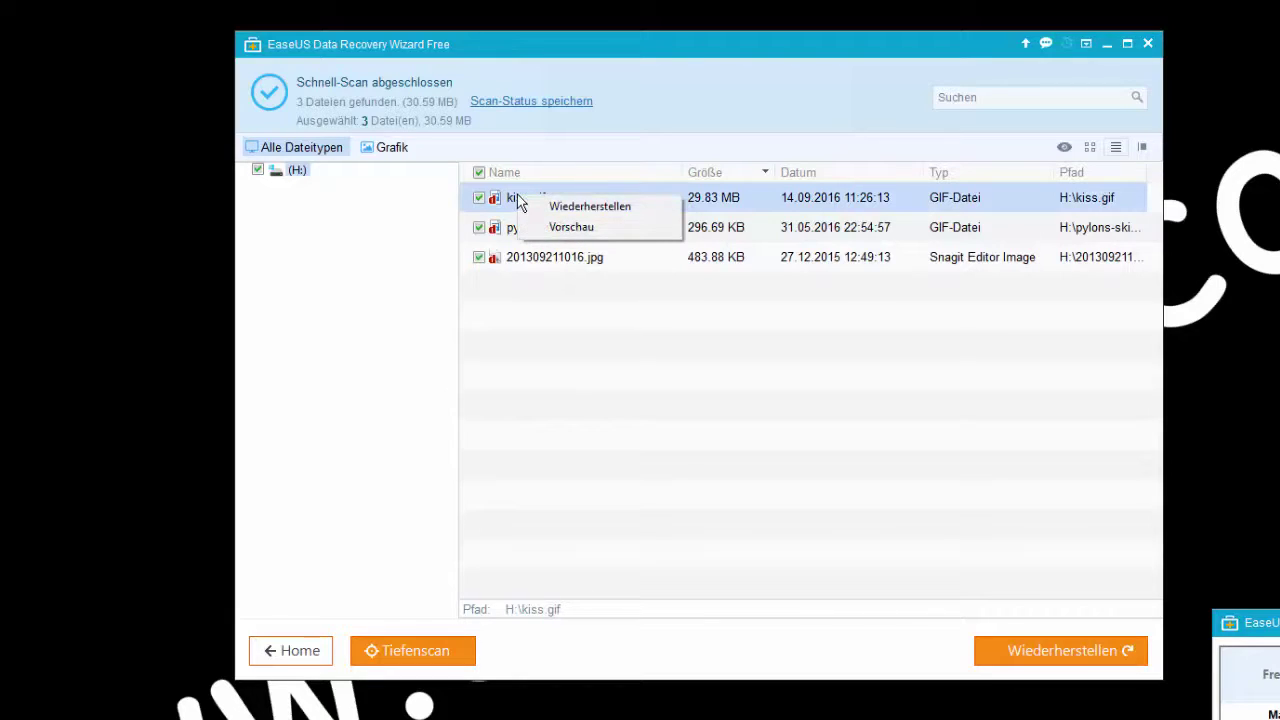
left_click(398, 153)
left_click(310, 150)
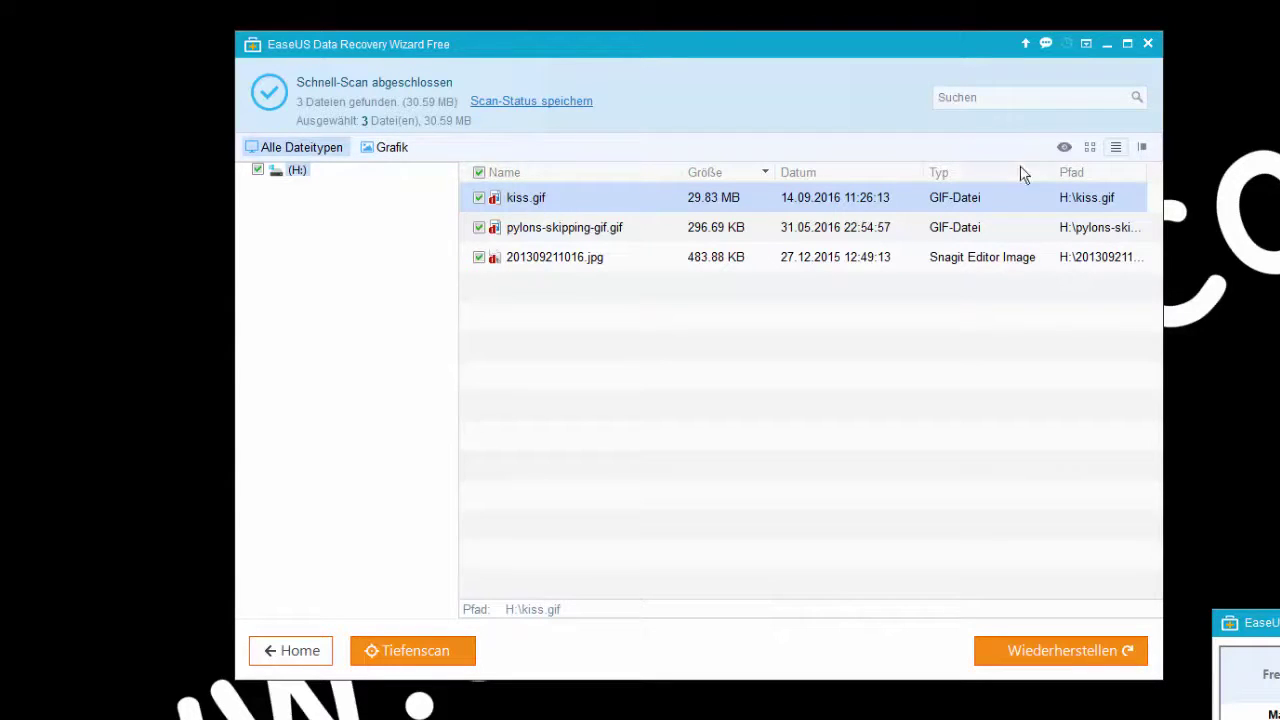
Try the thumbnail view, return to the list, and show the preview pane to inspect each of the found files.
left_click(1090, 148)
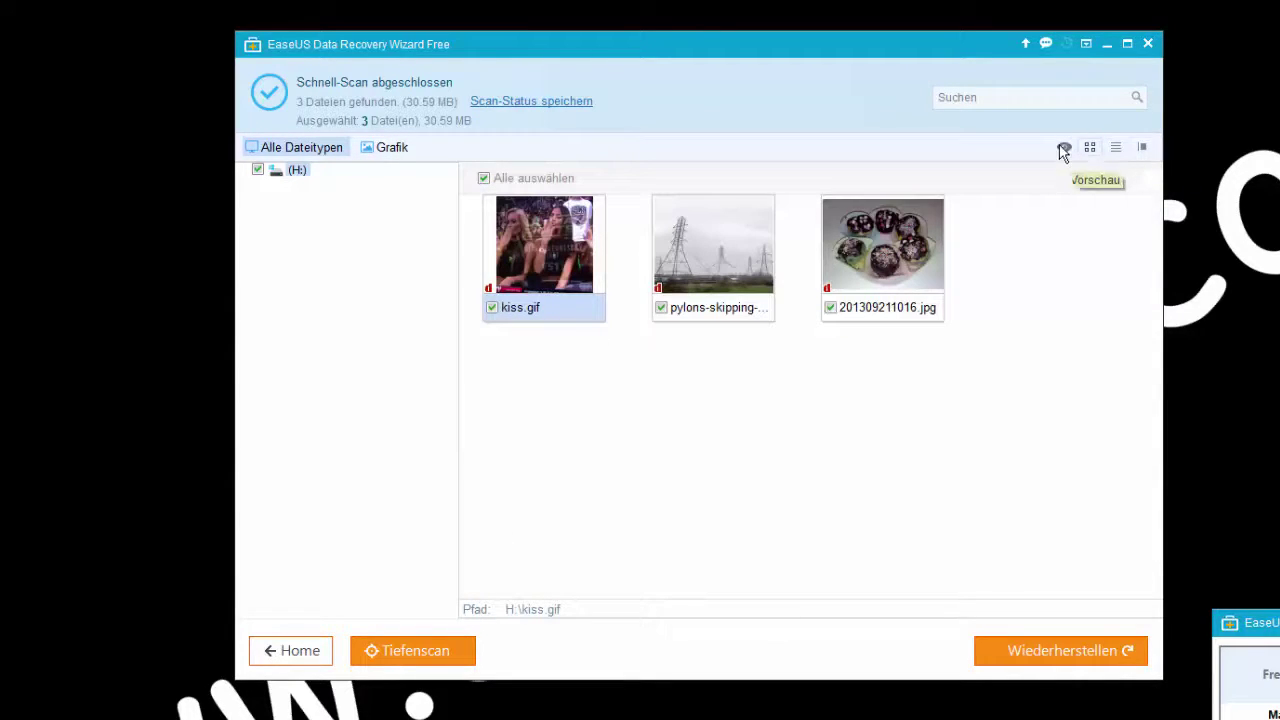
left_click(1115, 150)
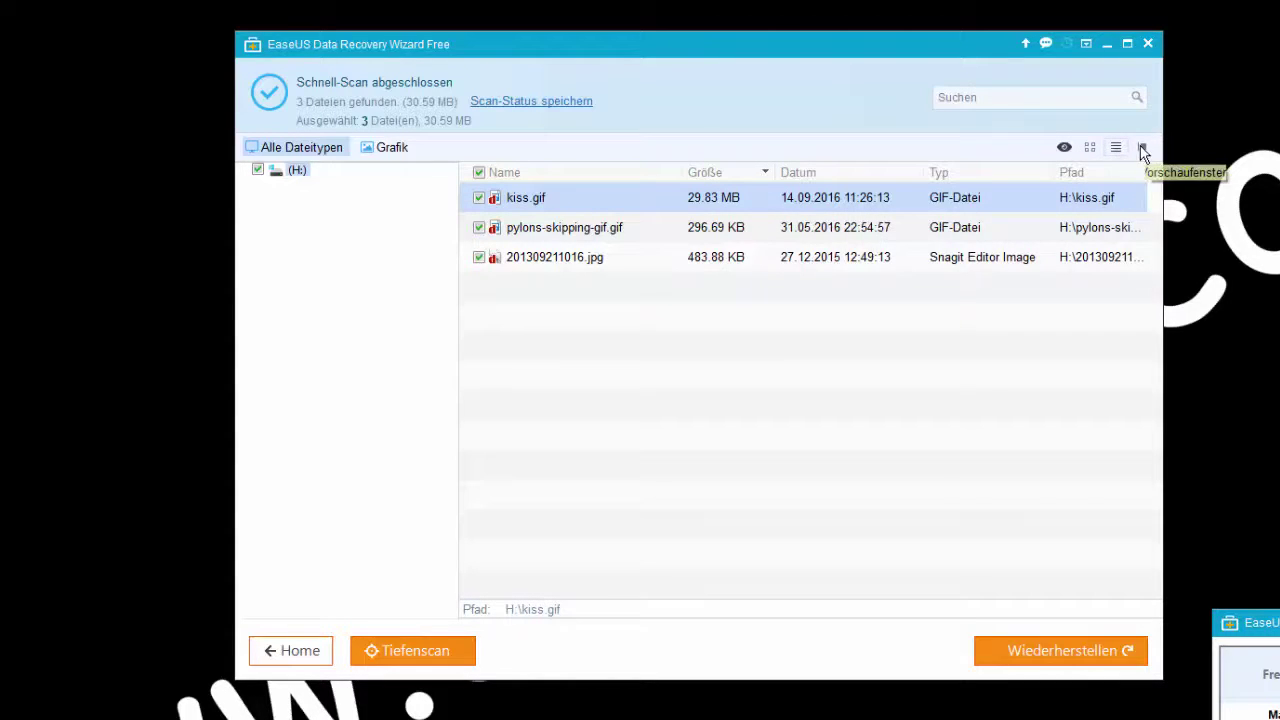
left_click(1142, 148)
left_click(600, 228)
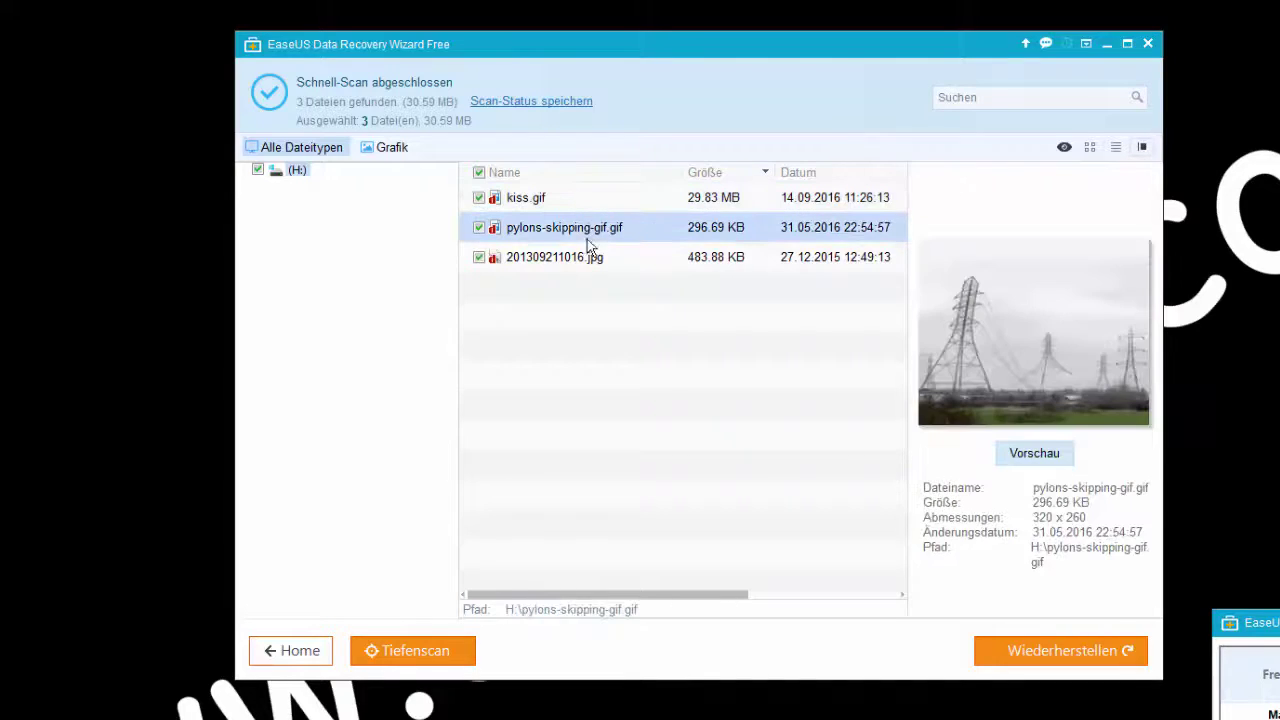
left_click(585, 260)
left_click(571, 226)
left_click(546, 199)
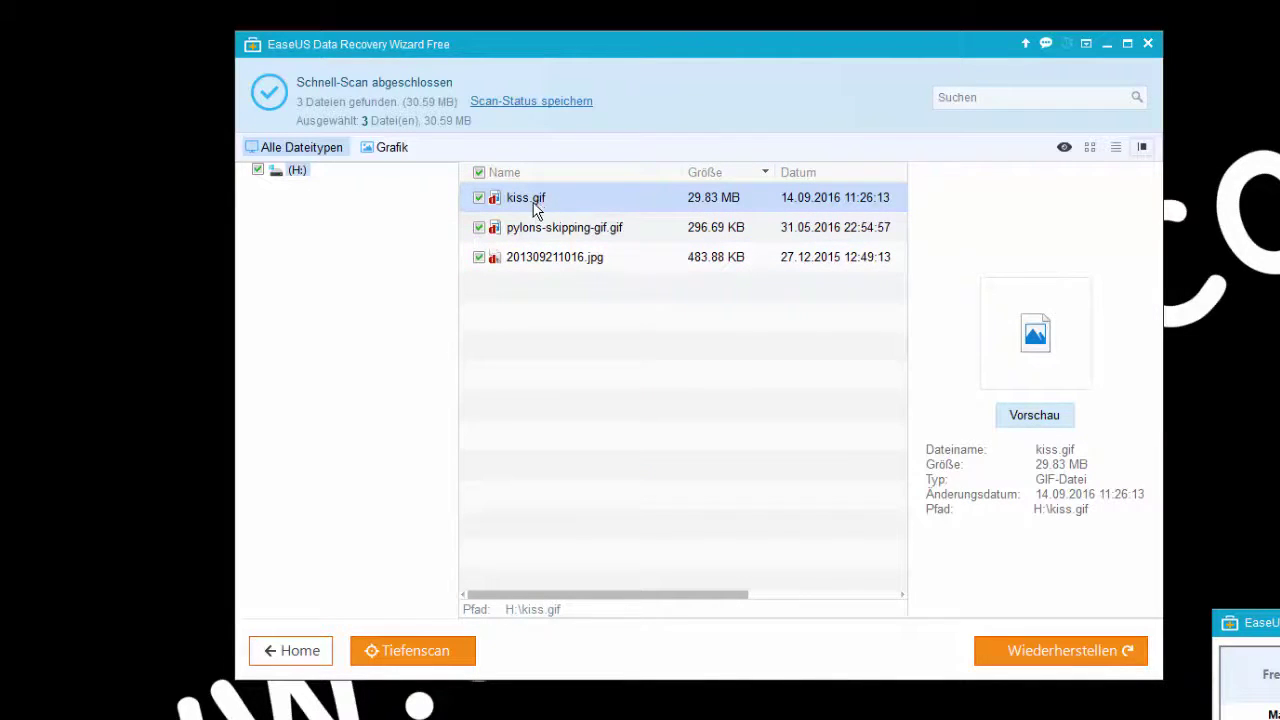
Recover kiss.gif and save it under the same name to USB-Laufwerk (H:).
right_click(536, 209)
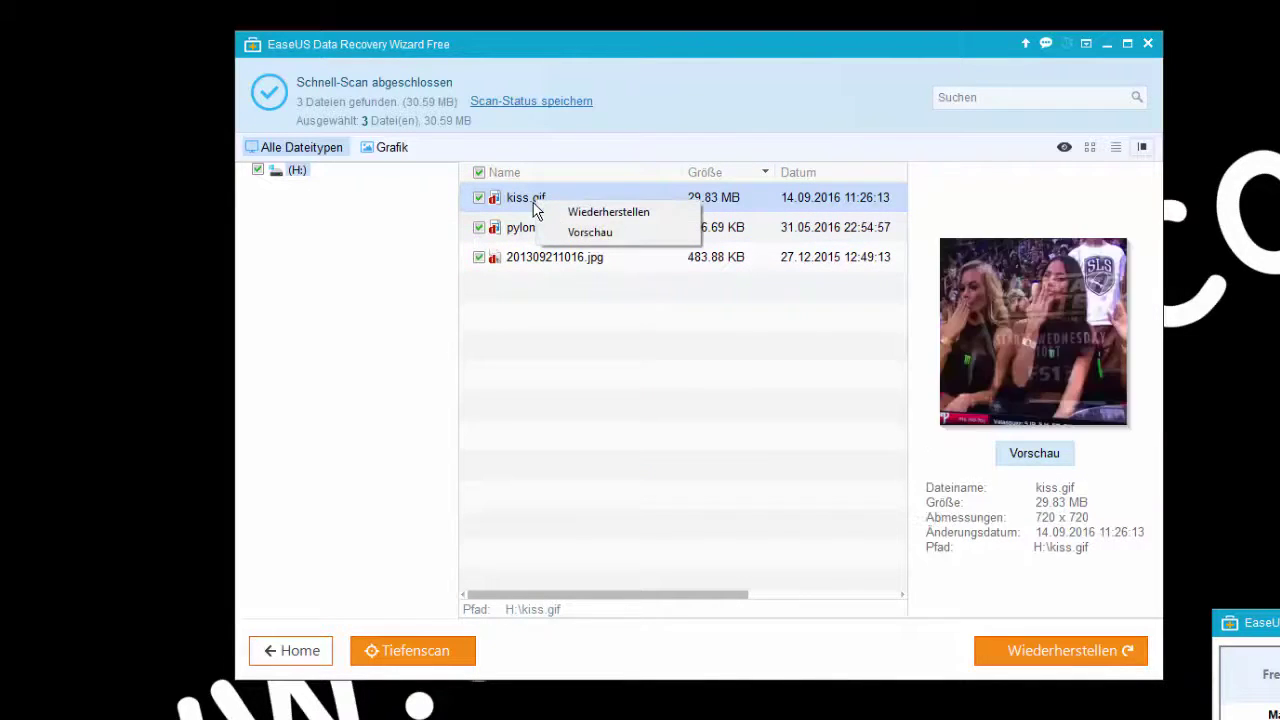
left_click(609, 213)
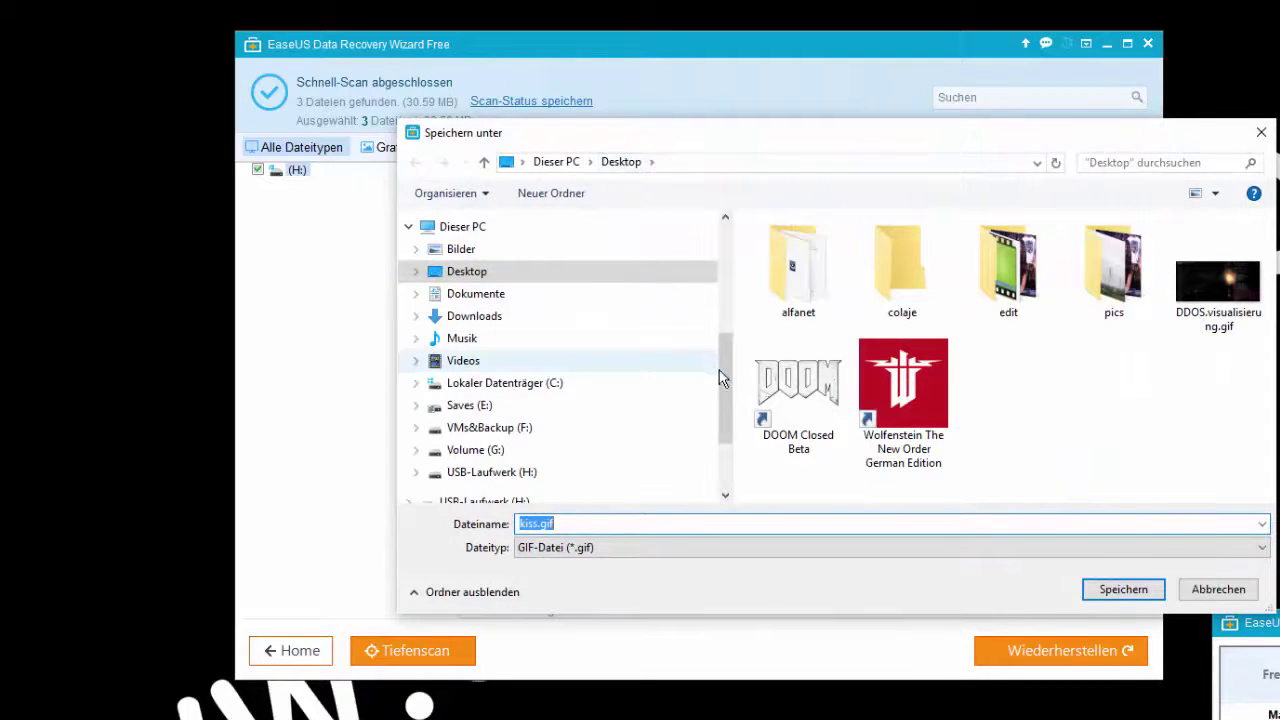
left_click_drag(720, 371, 724, 470)
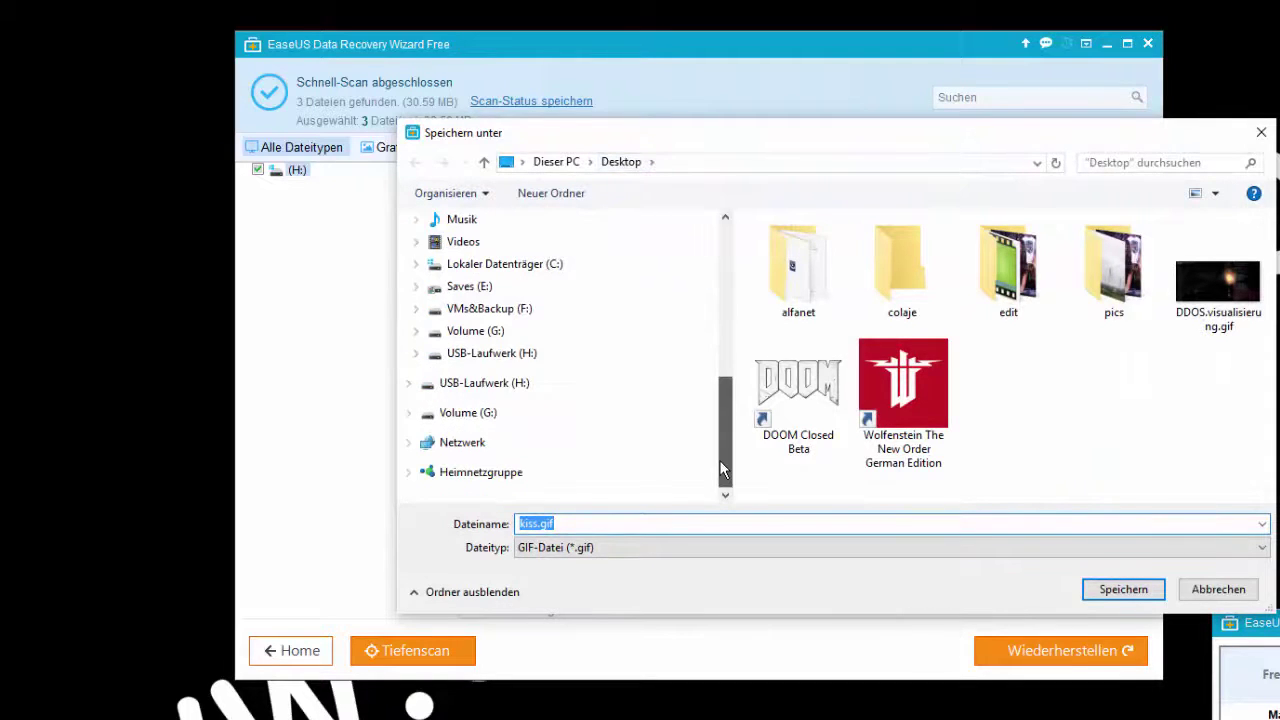
left_click(500, 358)
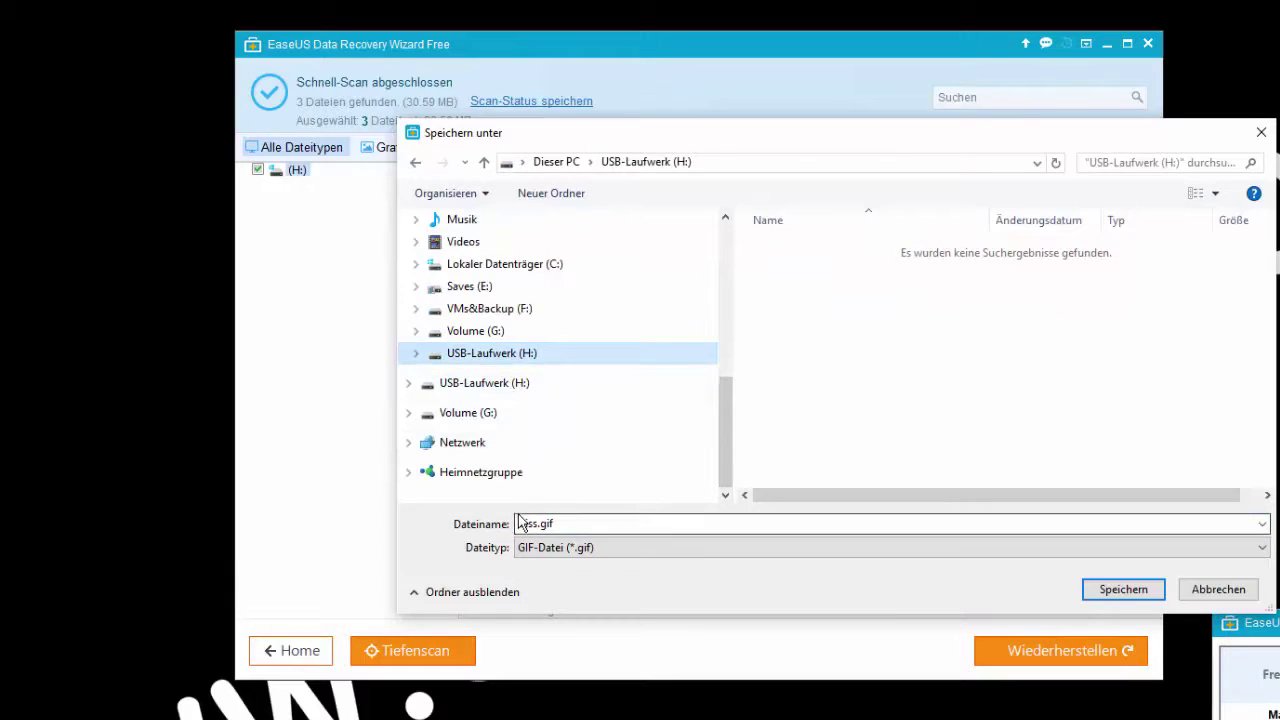
left_click(1103, 594)
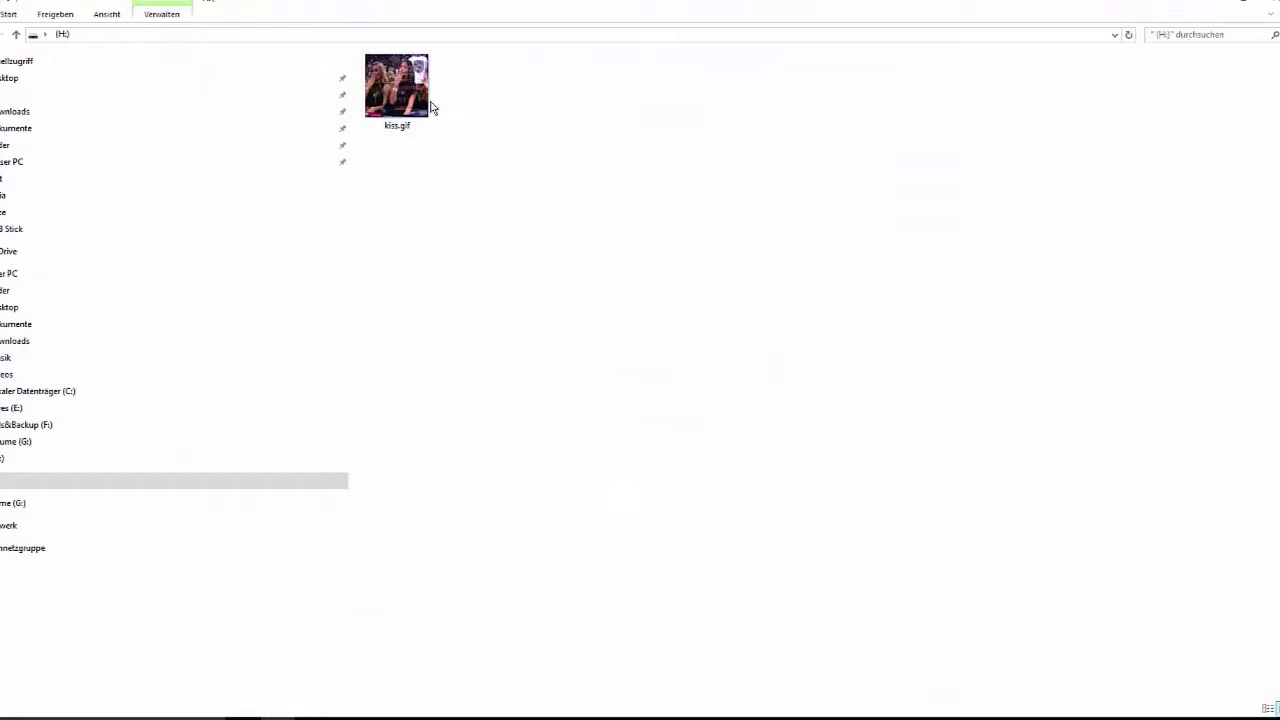
View the recovered kiss.gif from drive H: in File Explorer, then close the picture and put the folder window away.
double_click(431, 103)
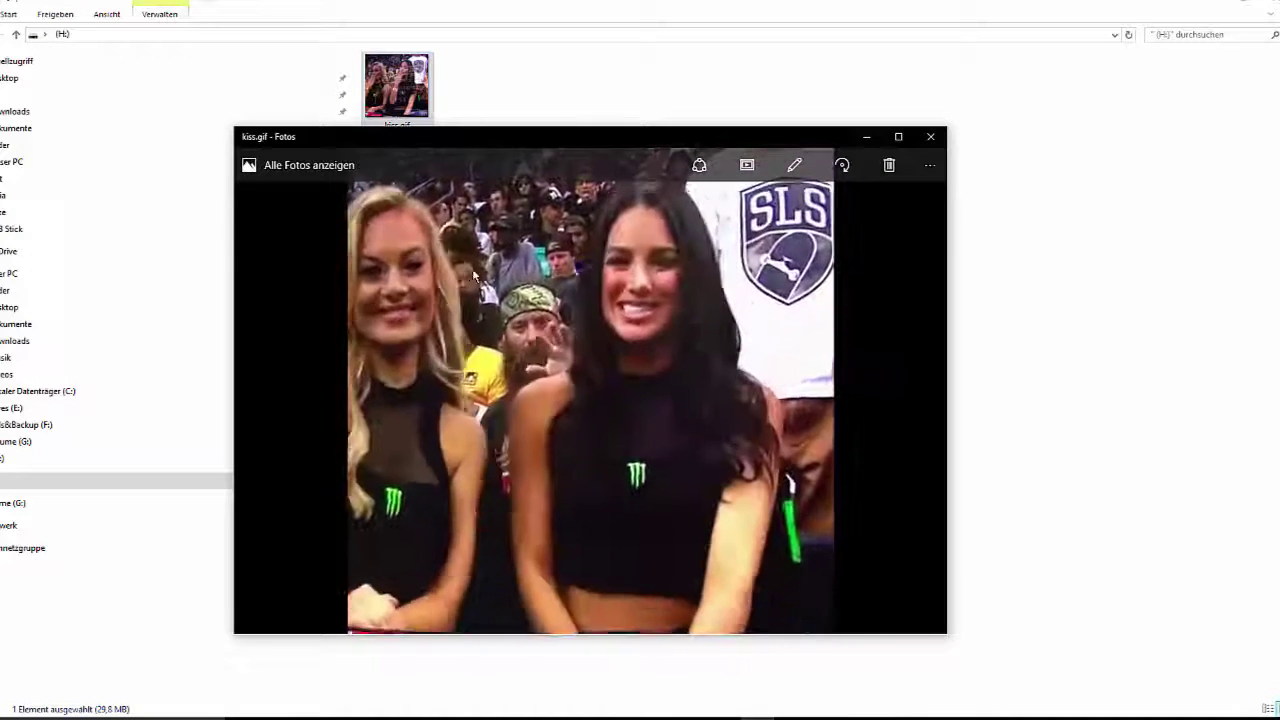
left_click(930, 138)
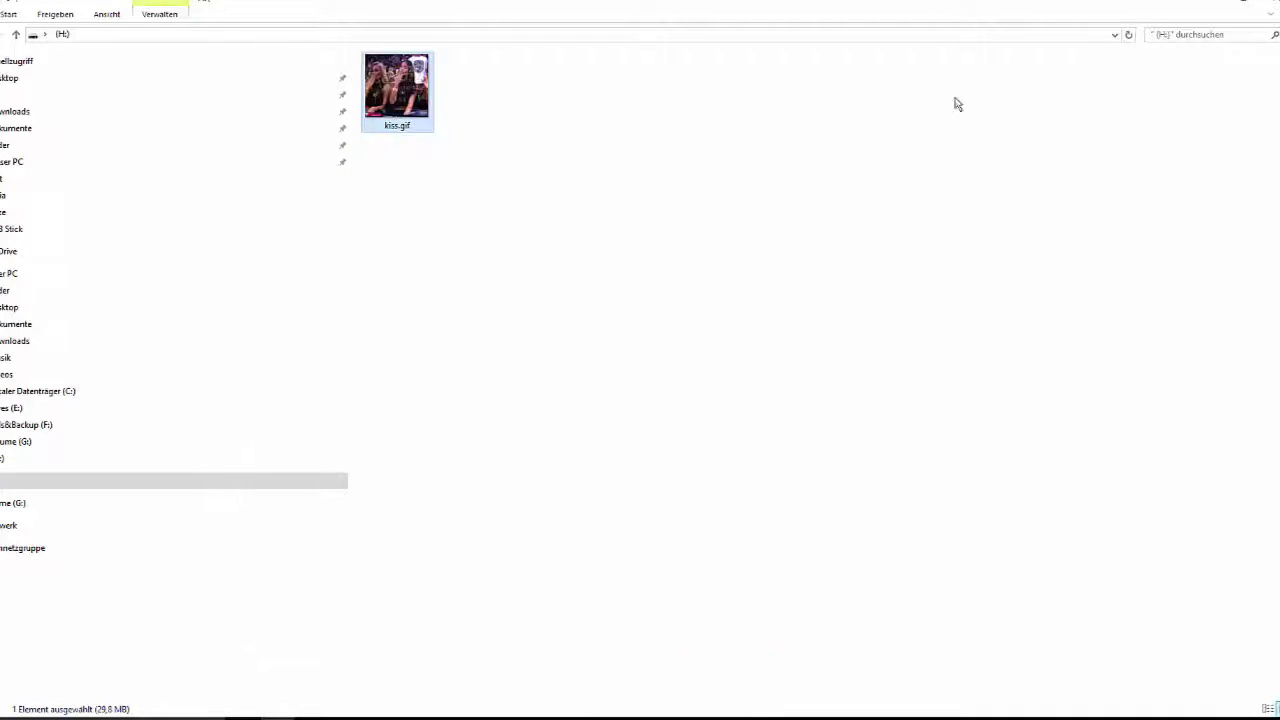
left_click(1255, 6)
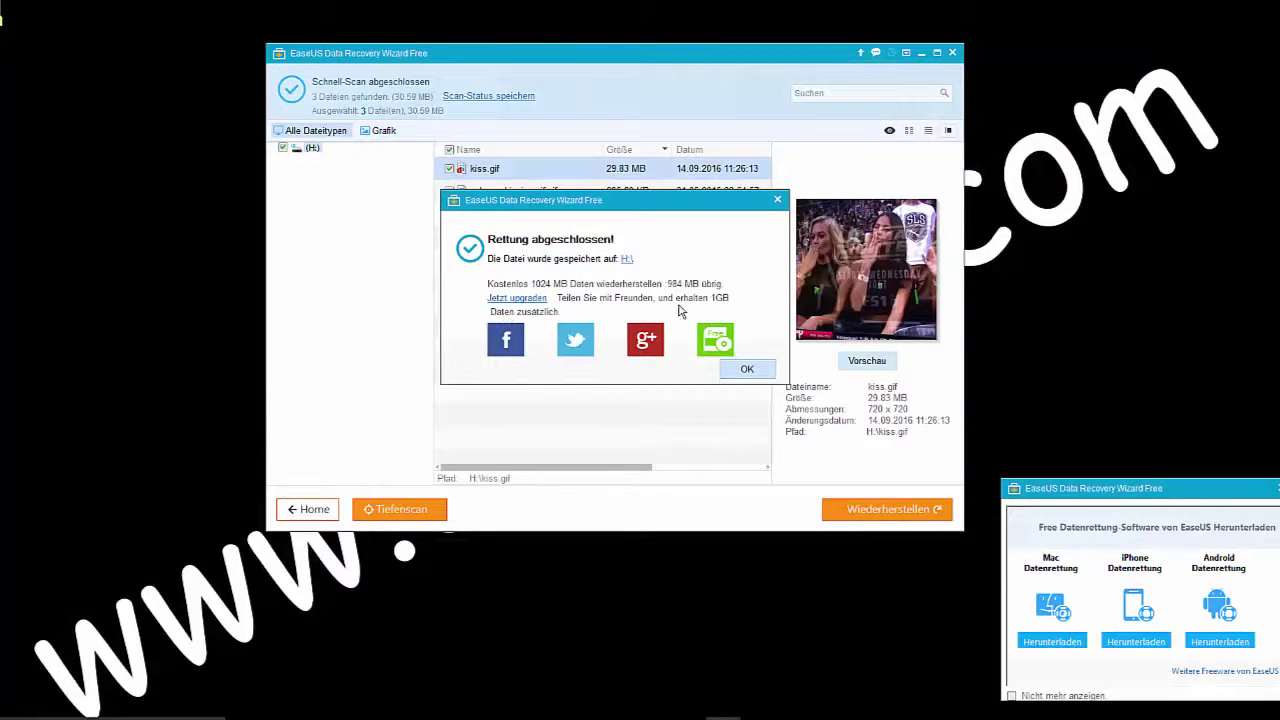
Dismiss the recovery report and return to the start page without saving the scan status.
left_click(746, 367)
left_click(485, 213)
left_click(486, 199)
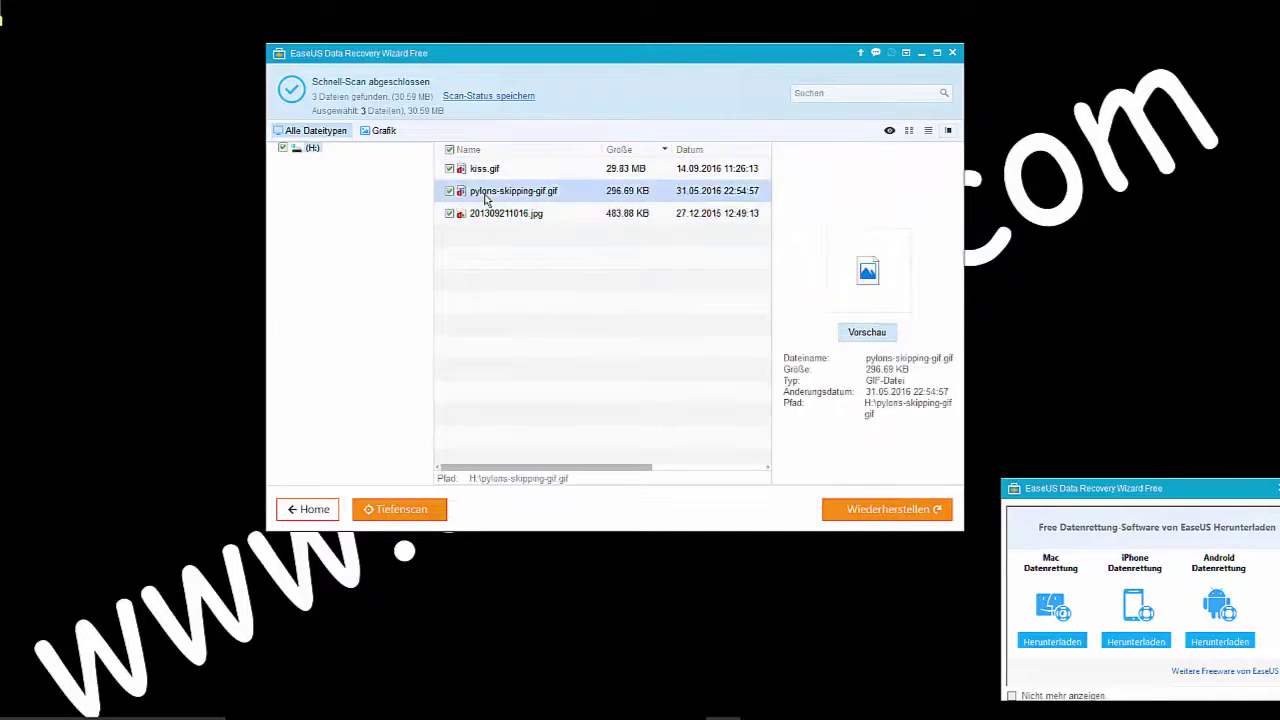
left_click(495, 172)
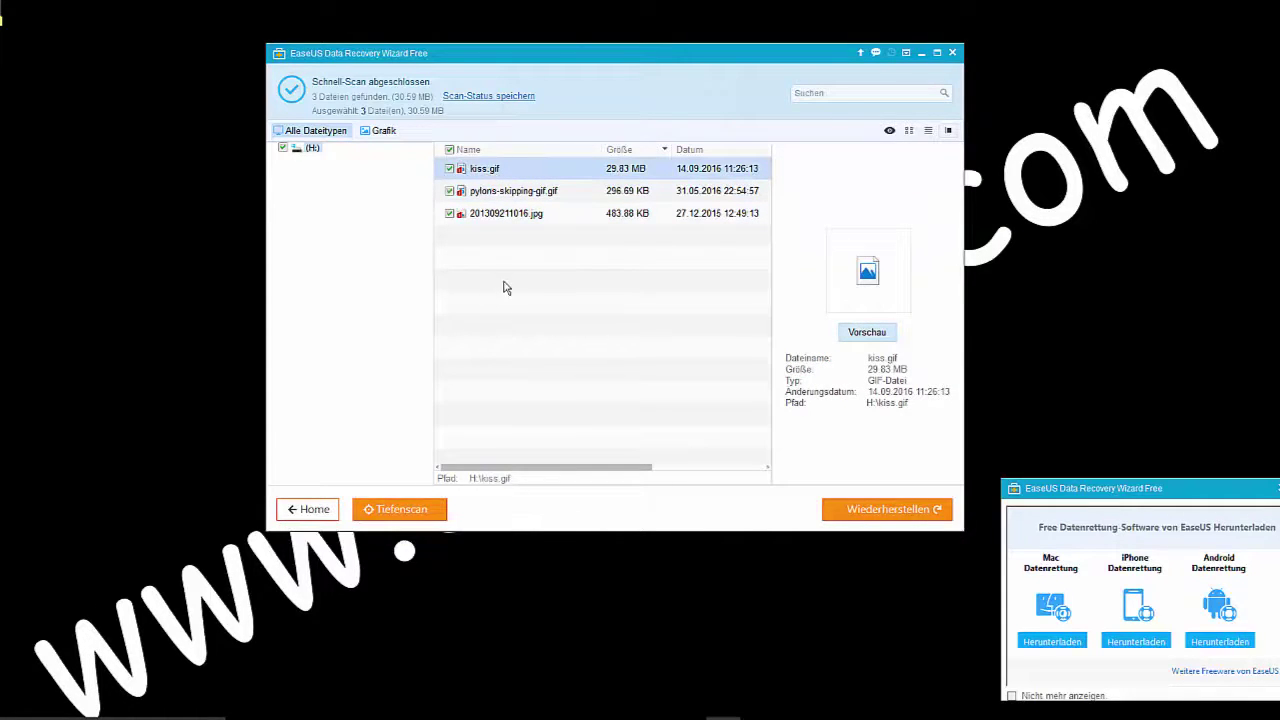
left_click(315, 510)
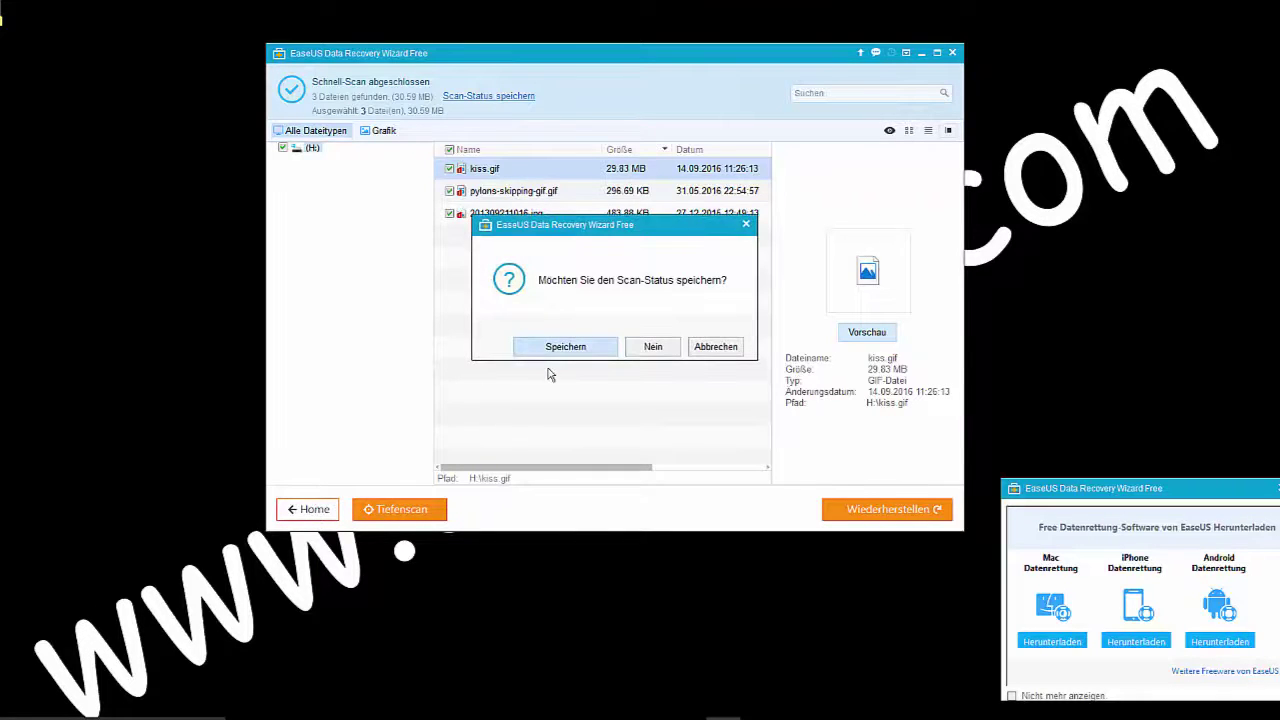
left_click(657, 350)
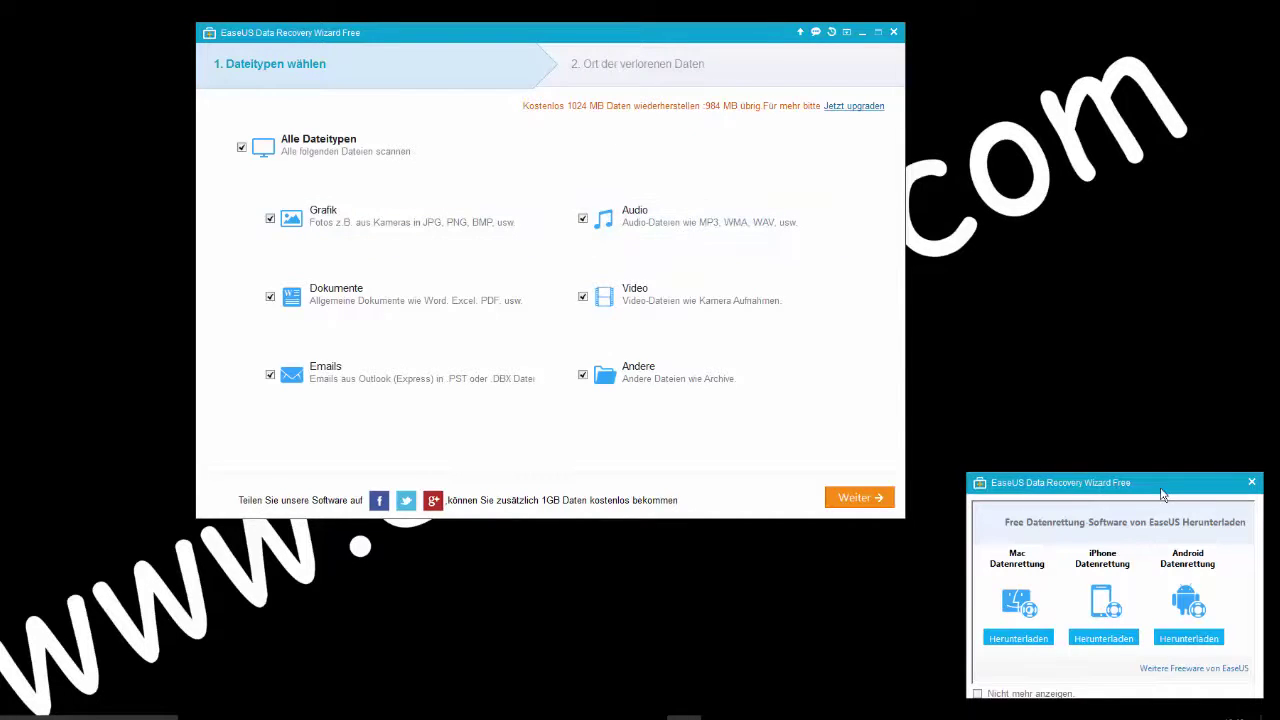
Move the free-software promotion over the main window and point out its Mac, iPhone and Android recovery offers.
left_click_drag(1155, 482, 830, 203)
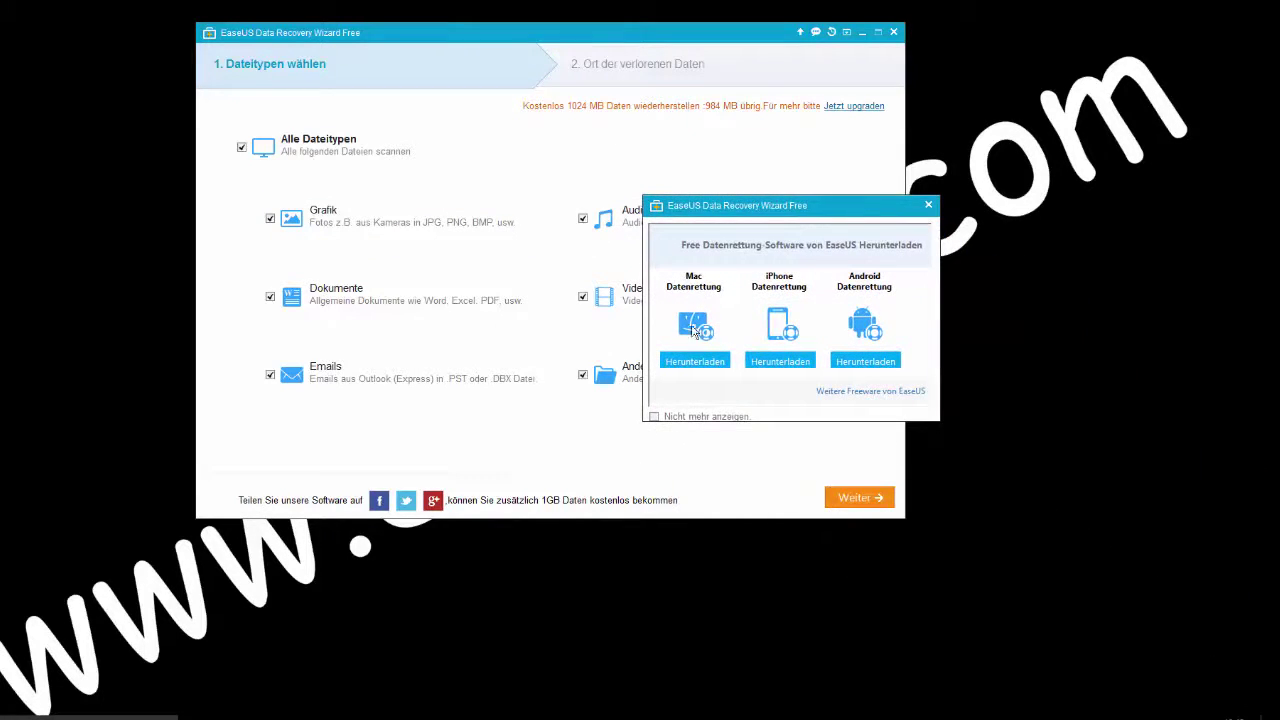
left_click_drag(684, 287, 726, 350)
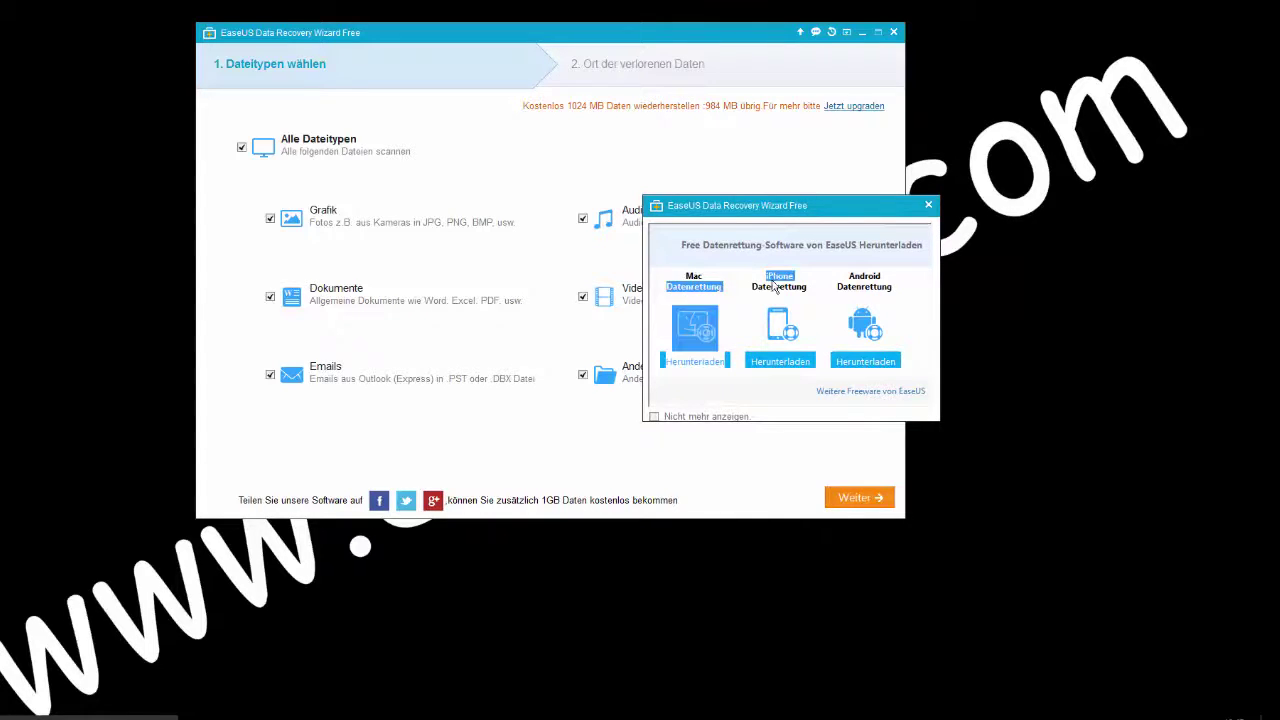
left_click_drag(836, 276, 916, 324)
left_click(860, 372)
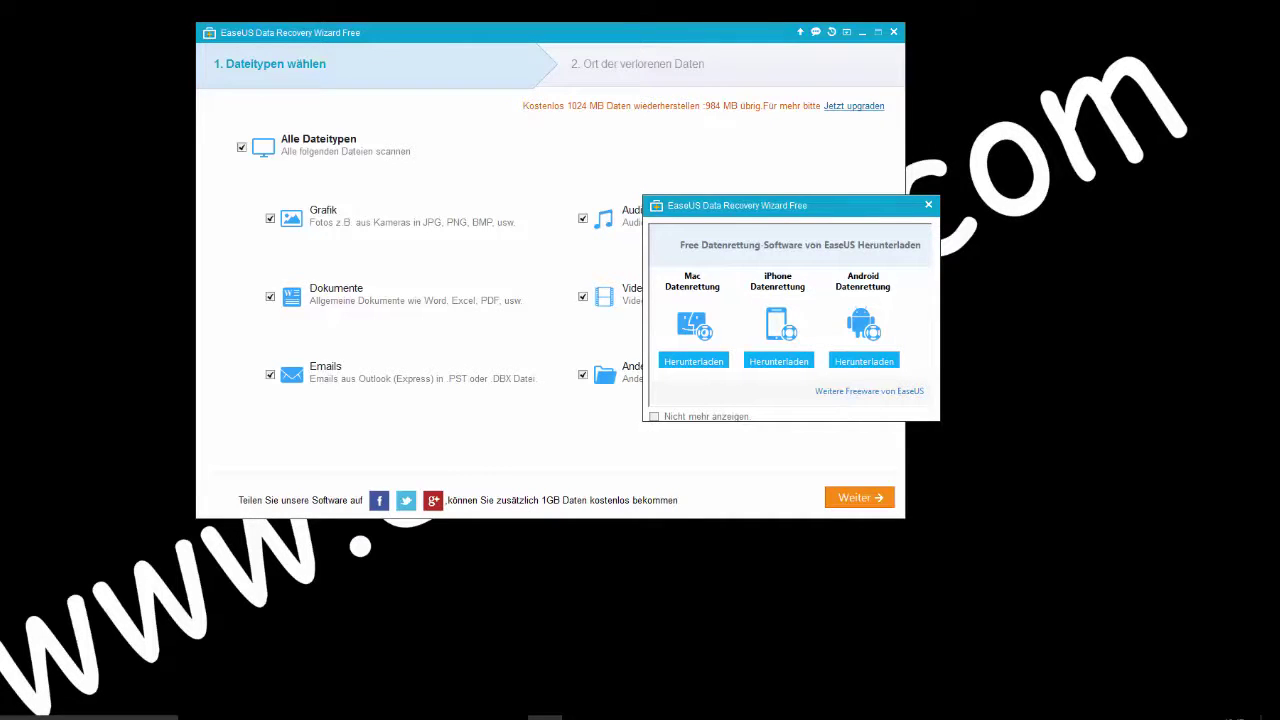
Open the page with further EaseUS freeware in the browser, look through the free downloads and close the browser.
left_click(849, 393)
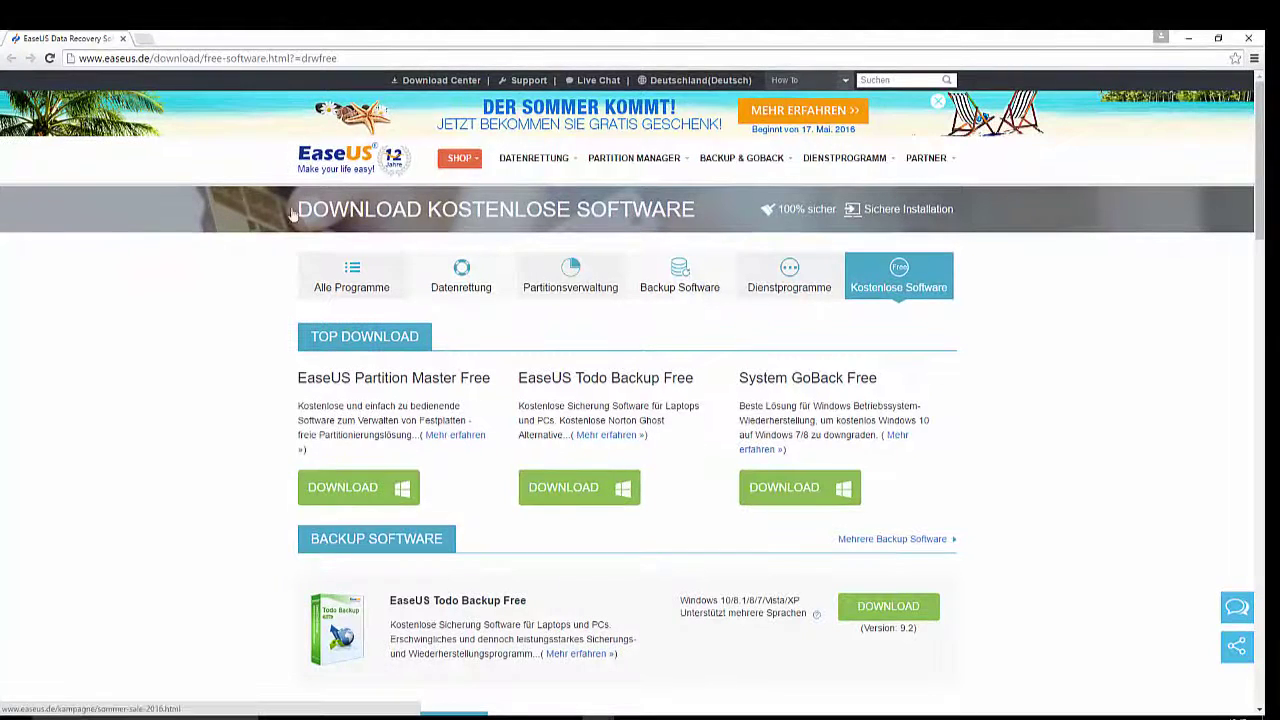
scroll(294, 380, "down", 6)
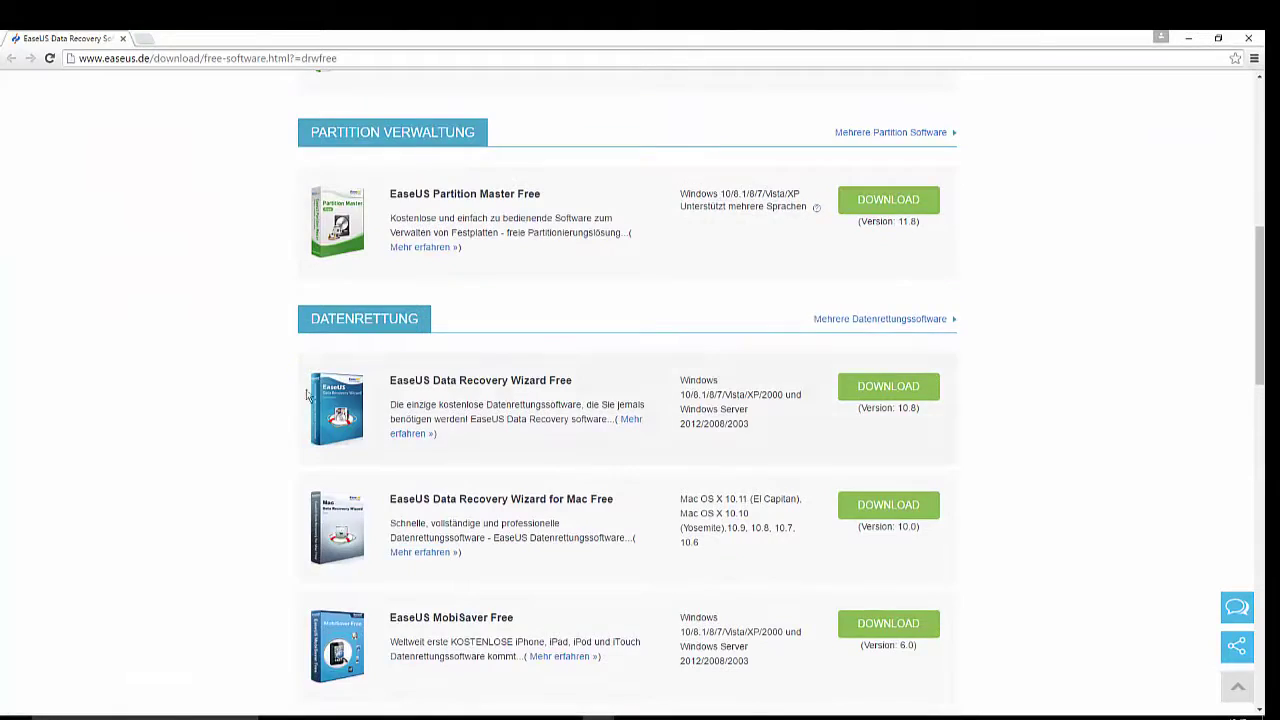
scroll(307, 395, "up", 6)
scroll(357, 453, "down", 1)
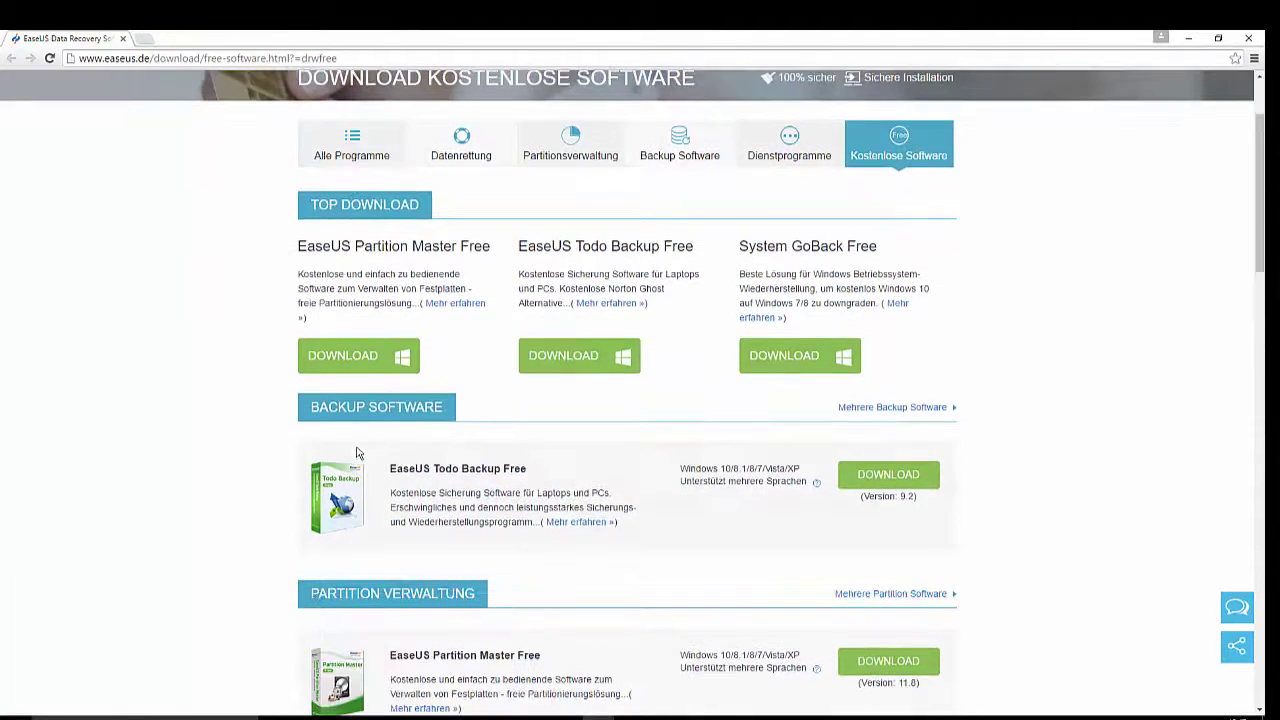
scroll(905, 489, "down", 5)
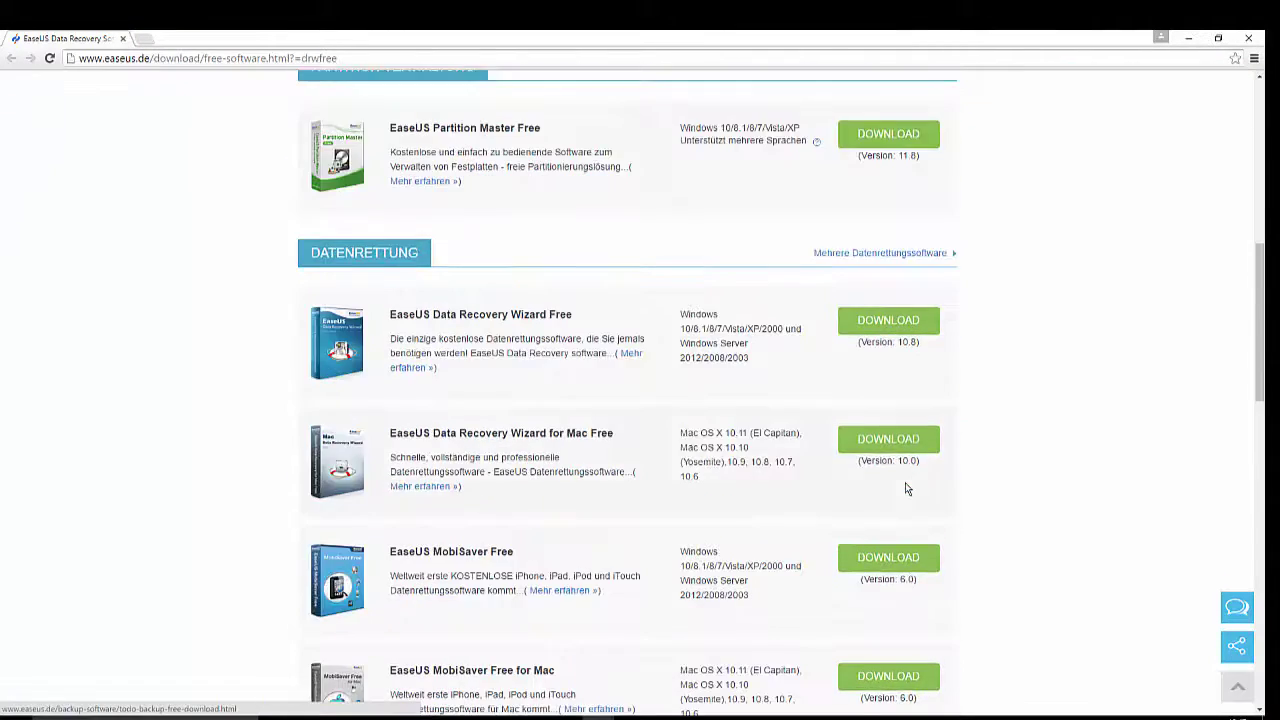
scroll(907, 489, "up", 7)
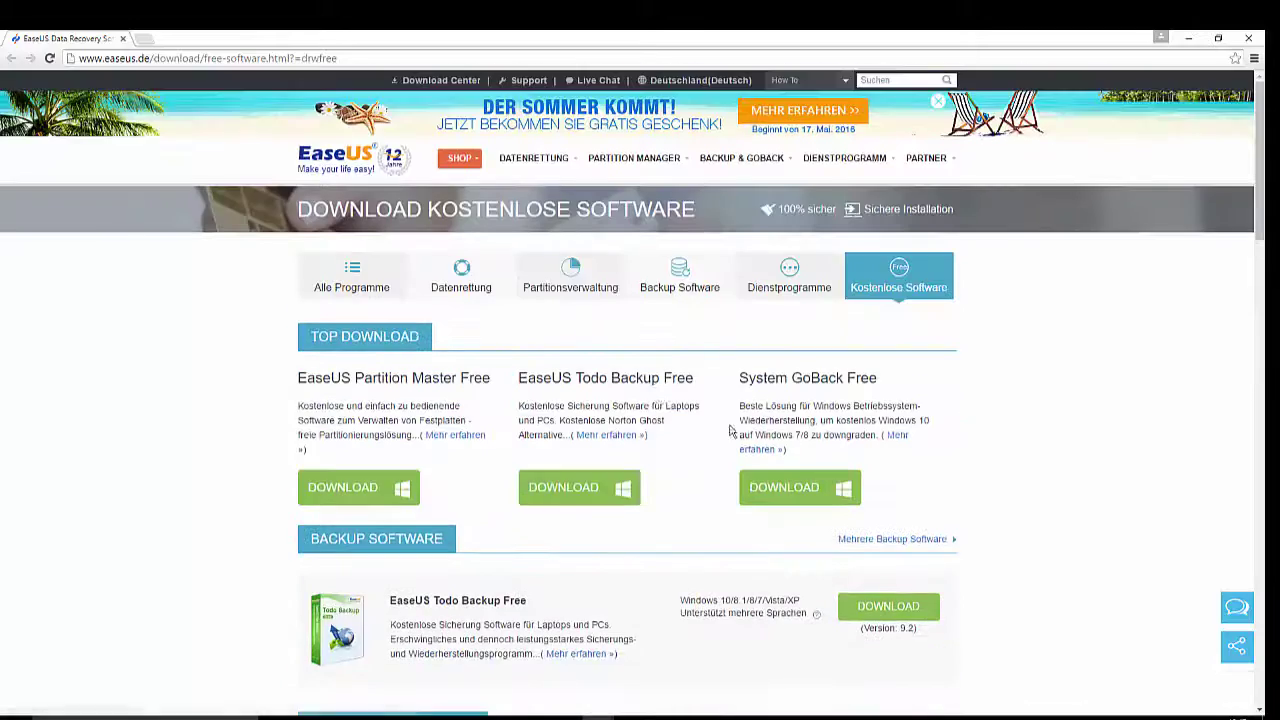
left_click(1248, 40)
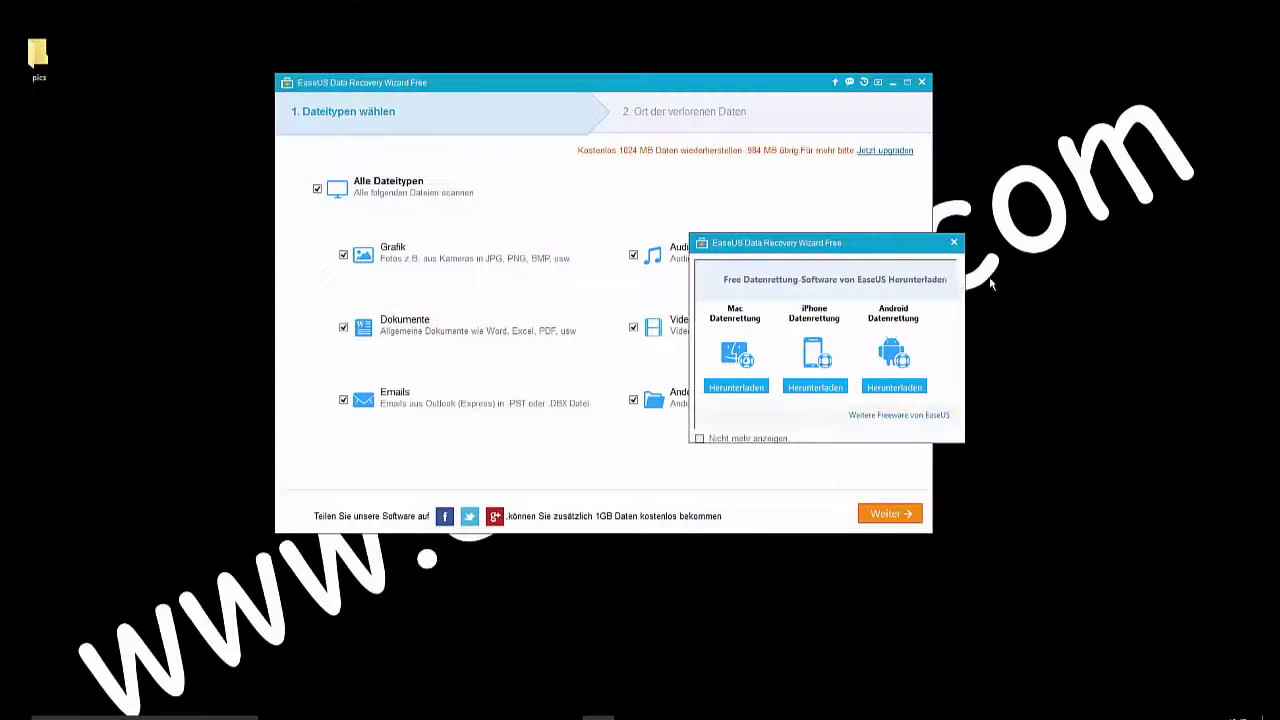
Close the free-software promotion and quit EaseUS Data Recovery Wizard, confirming the exit.
left_click(955, 244)
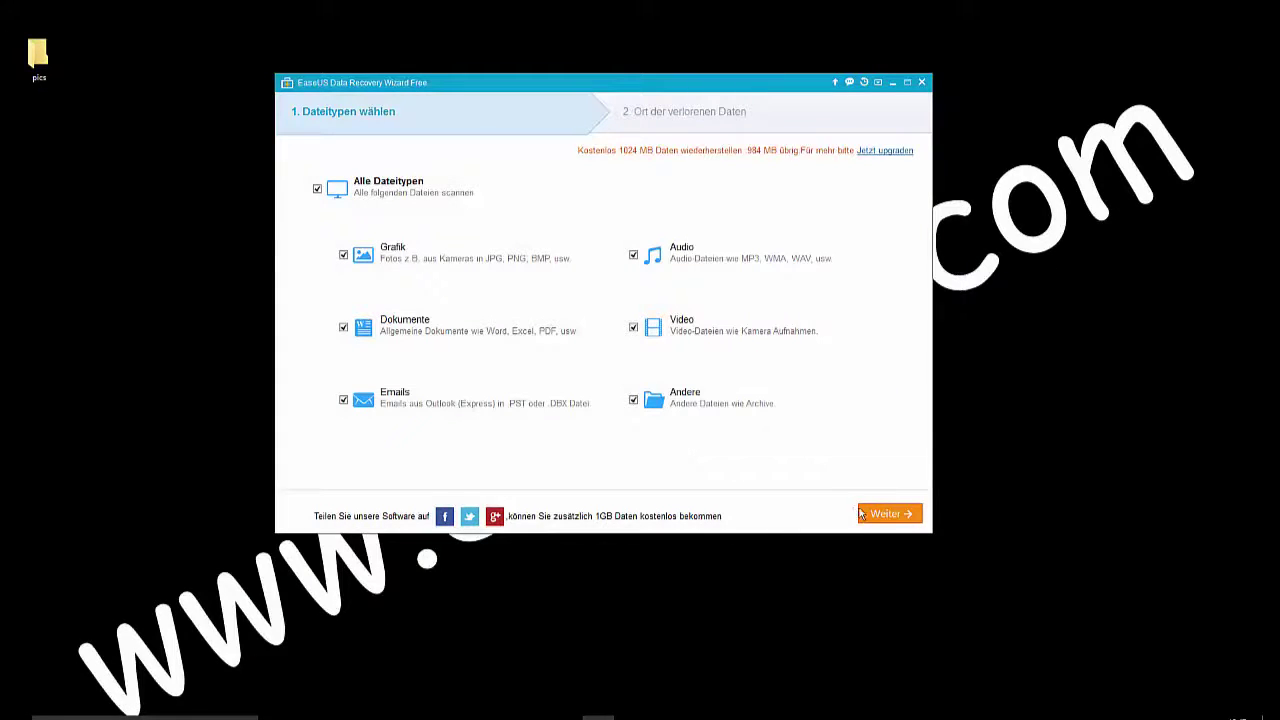
left_click(921, 82)
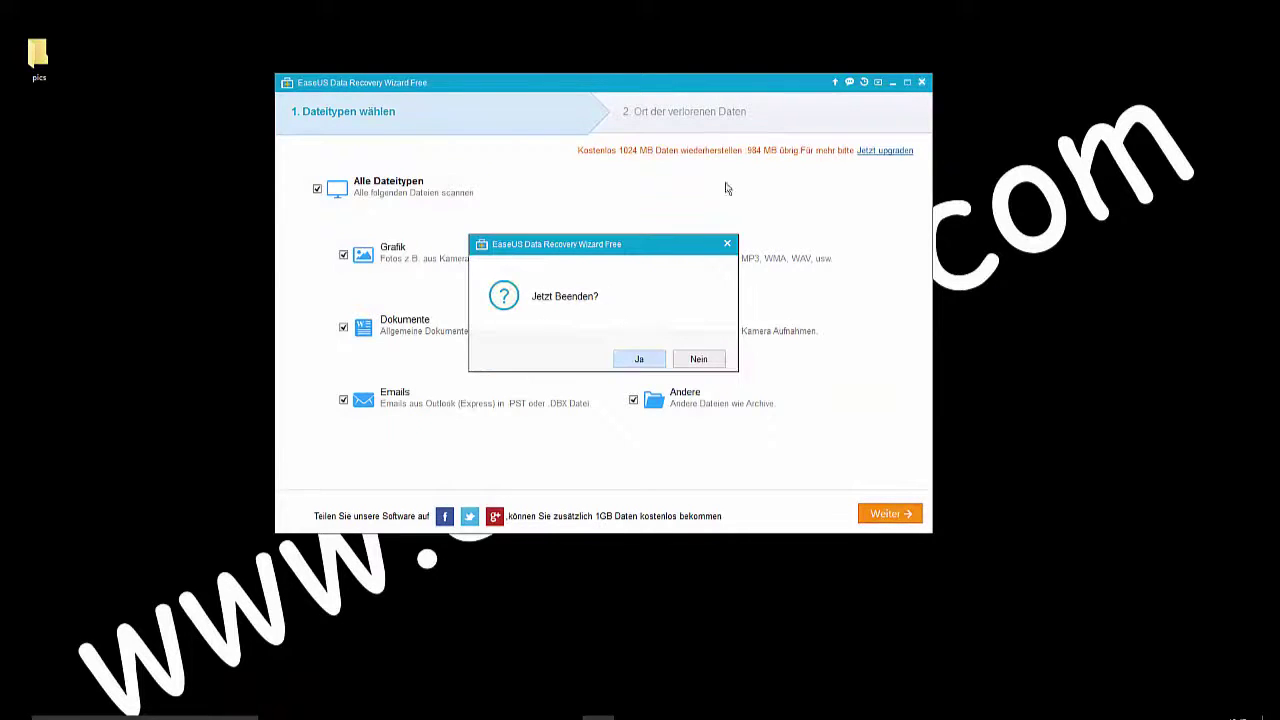
left_click(640, 360)
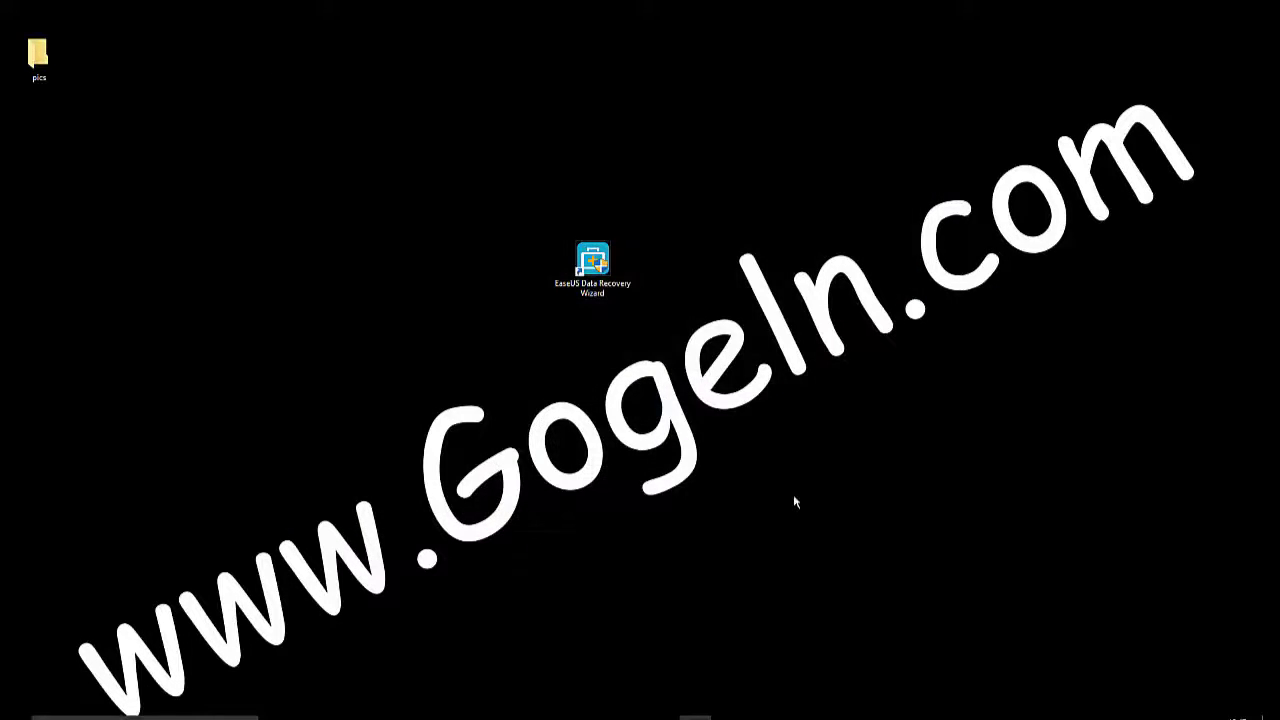